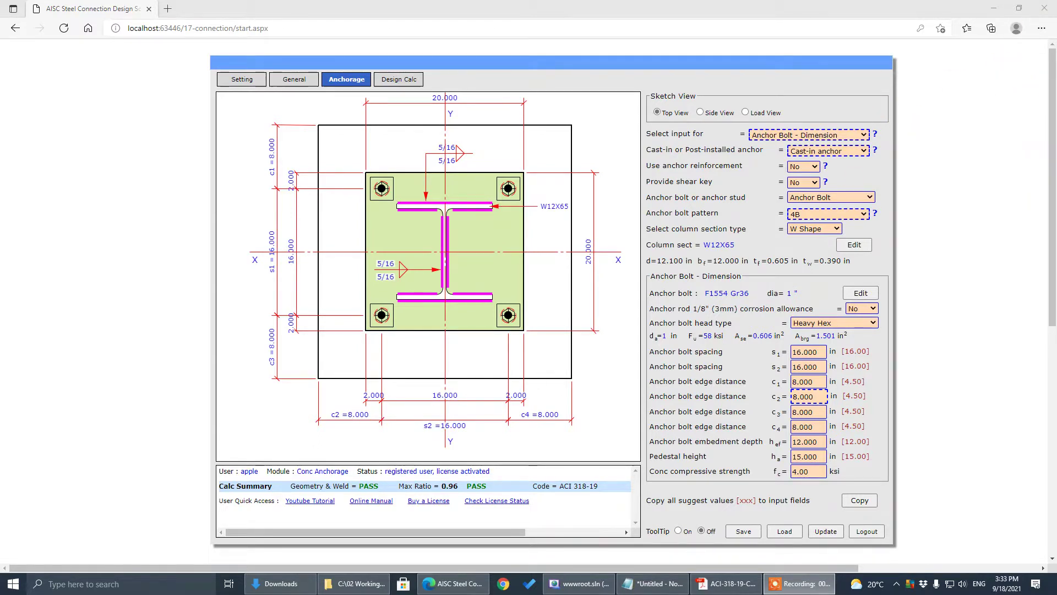
Review the Example 1 drawing and design data in the concrete anchor tutorial PDF, and return to the anchorage input form.
key(alt+Tab)
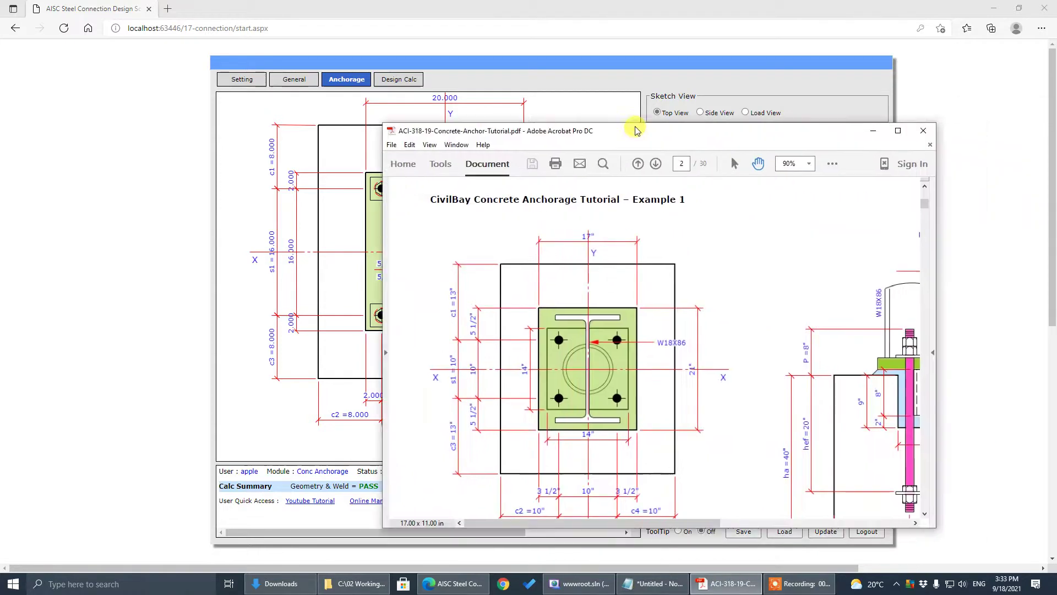
click(807, 135)
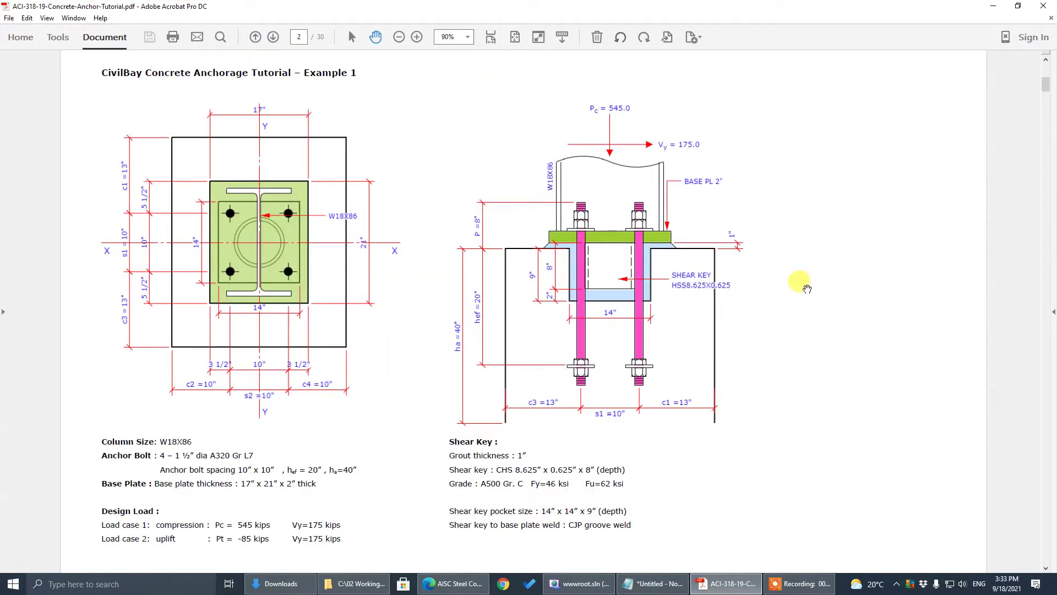
scroll(804, 292, down, 1)
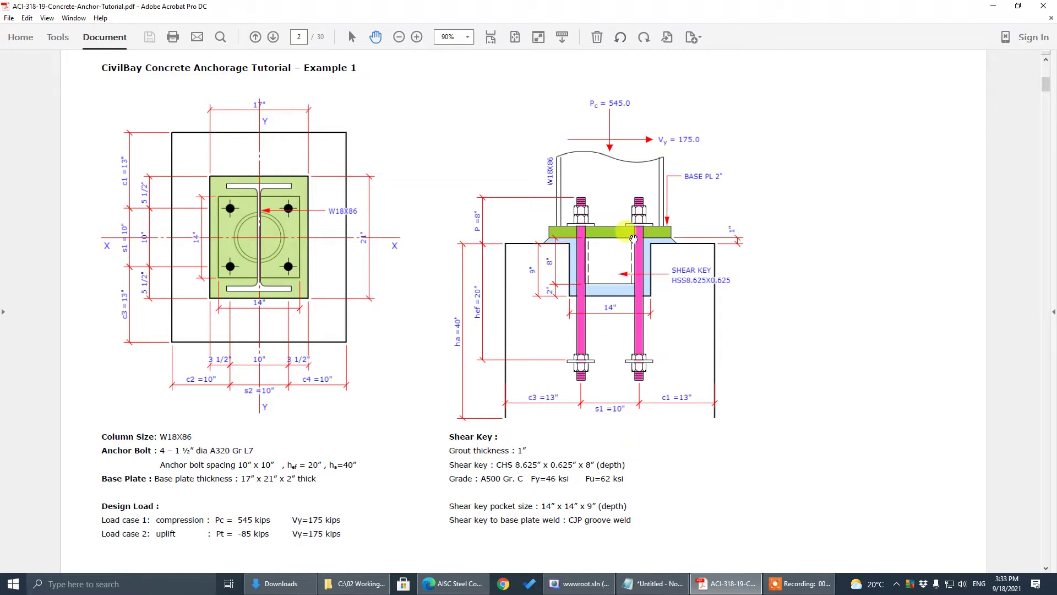
key(alt+Tab)
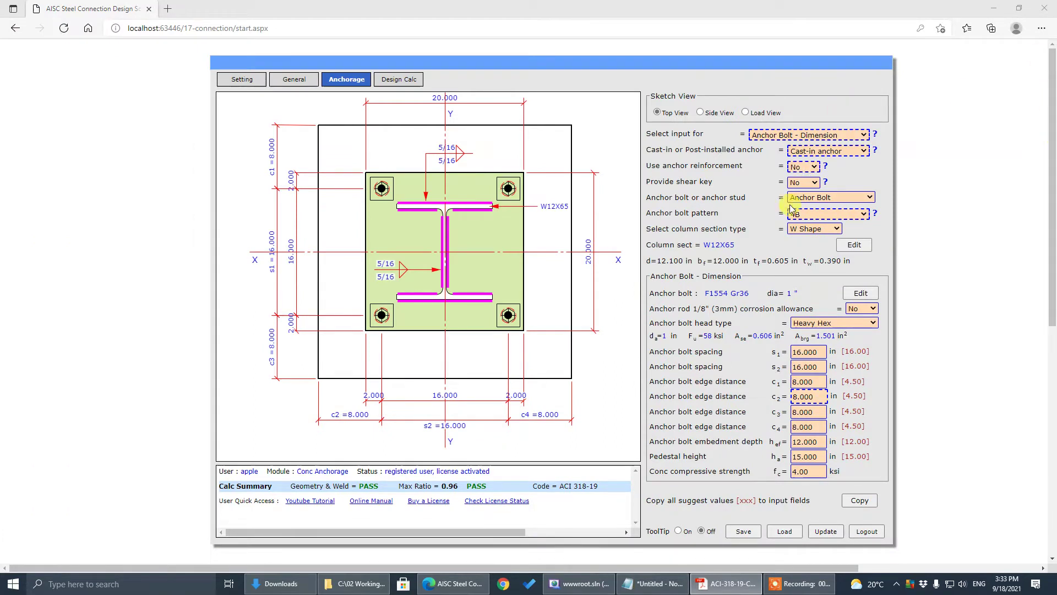
click(723, 263)
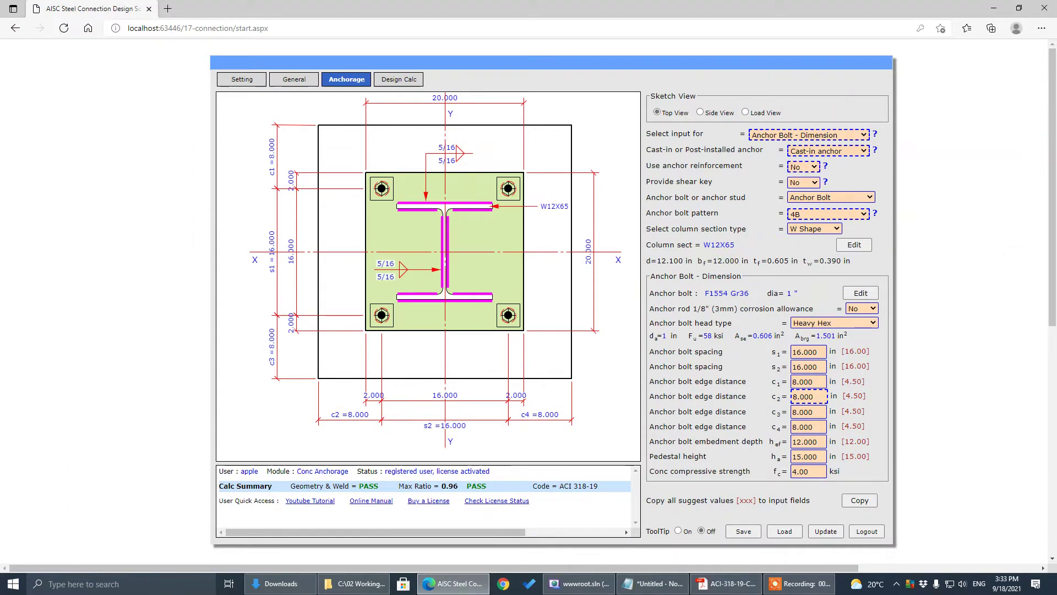
Consult the predefined anchor bolt pattern chart and set the anchor bolt pattern to 4A.
click(875, 215)
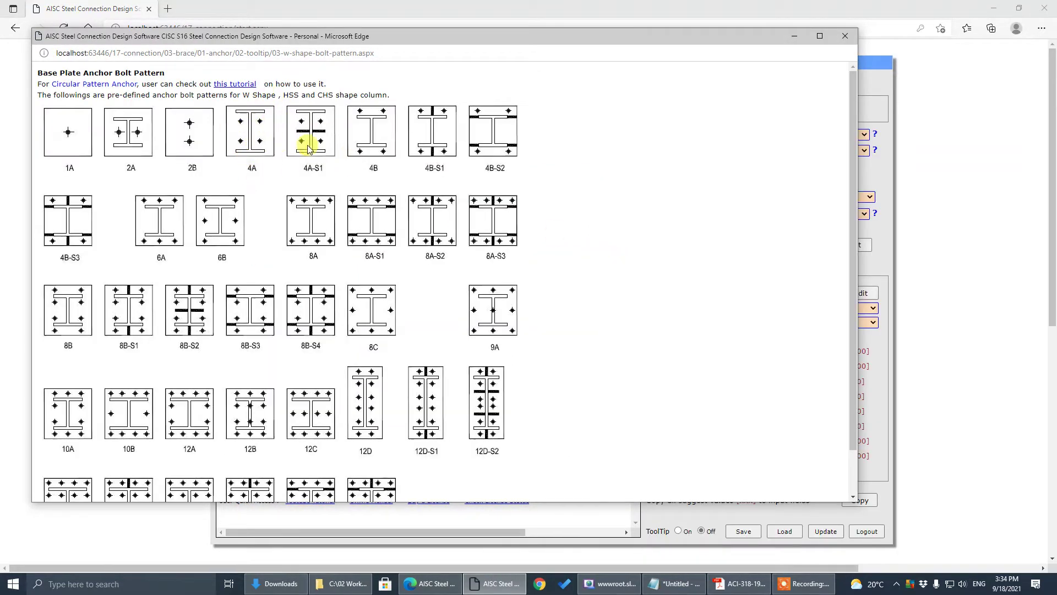
click(844, 35)
click(828, 219)
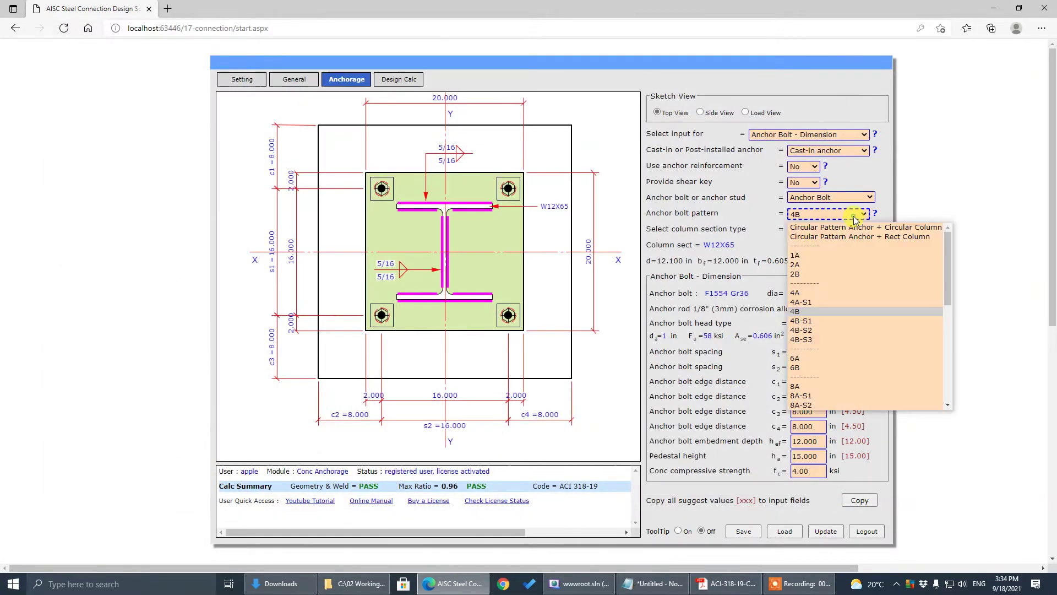
click(834, 296)
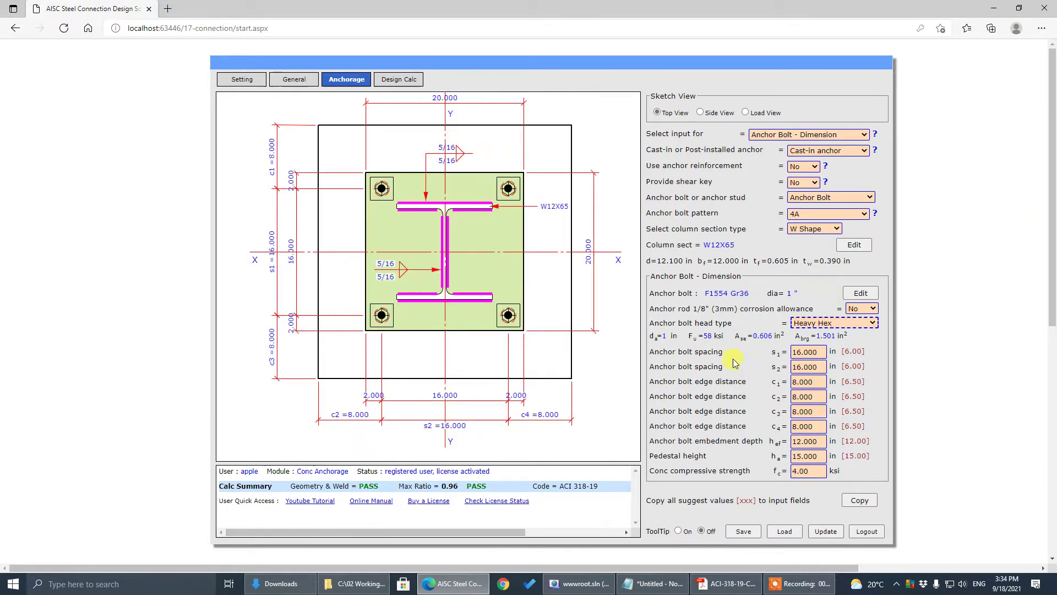
Set both anchor bolt spacings, s1 and s2, to 10 in.
click(816, 353)
drag(792, 348, 790, 352)
text(10.000)
click(820, 366)
double_click(823, 366)
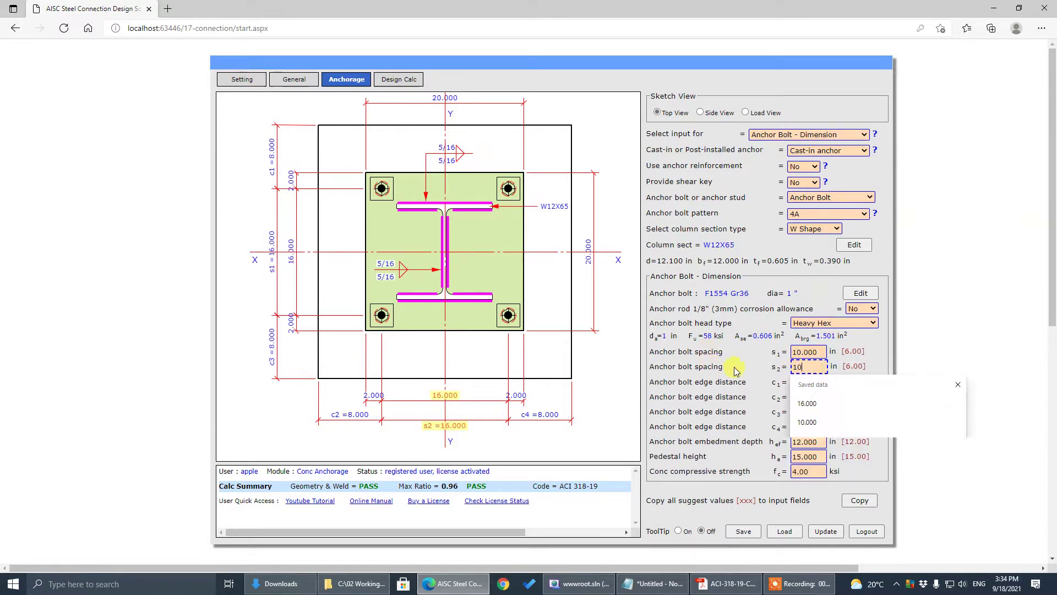
text(10.000)
Set the anchor bolt edge distances c1 and c3 to 13 in.
click(816, 382)
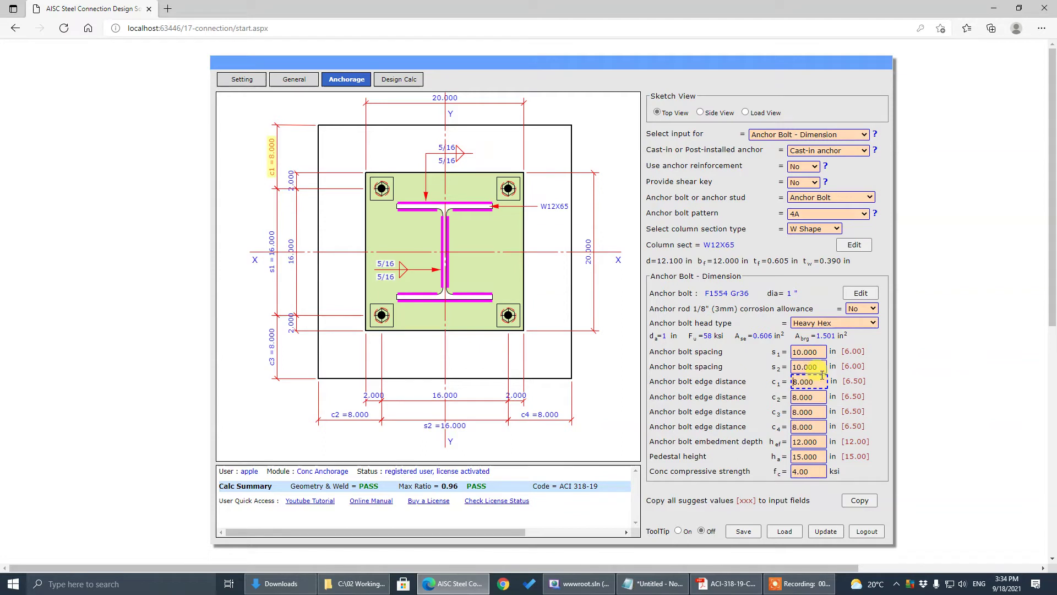
double_click(819, 381)
text(13.000)
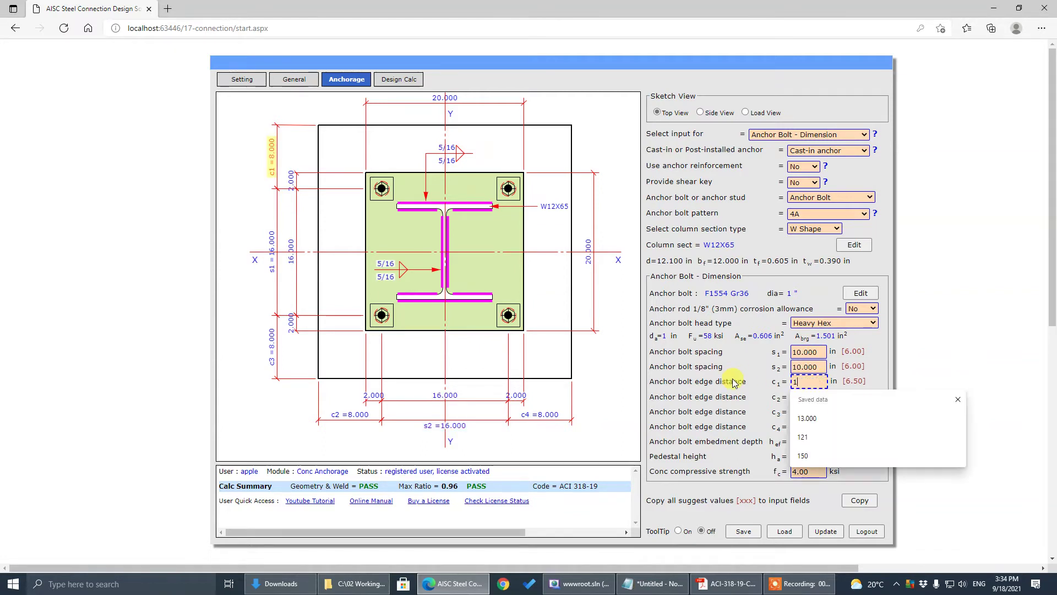
click(823, 412)
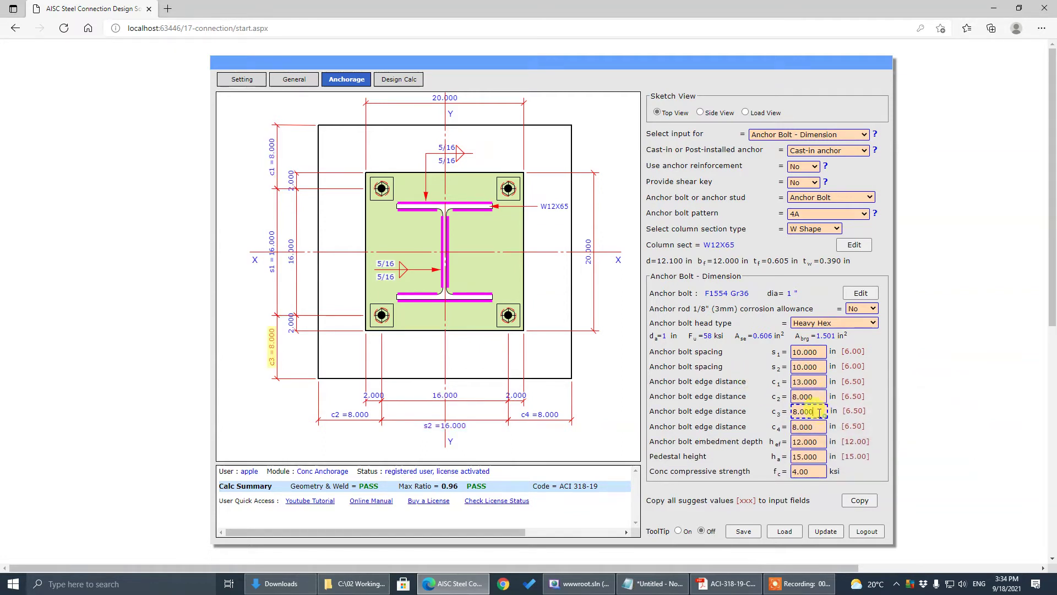
double_click(823, 412)
text(13.000)
click(795, 382)
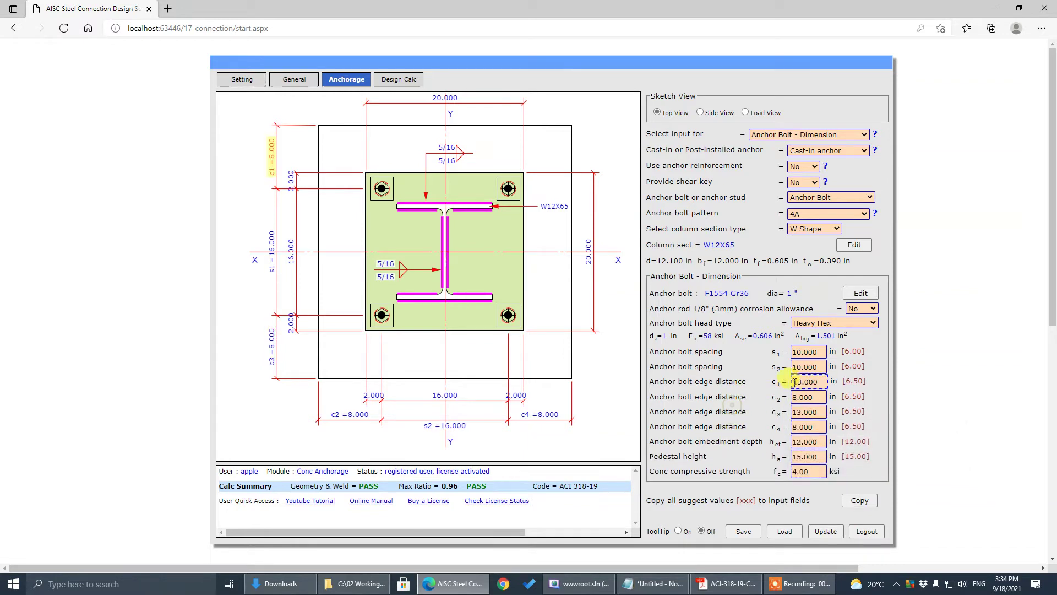
Set the anchor bolt edge distances c2 and c4 to 10 in.
click(823, 396)
drag(824, 396, 742, 403)
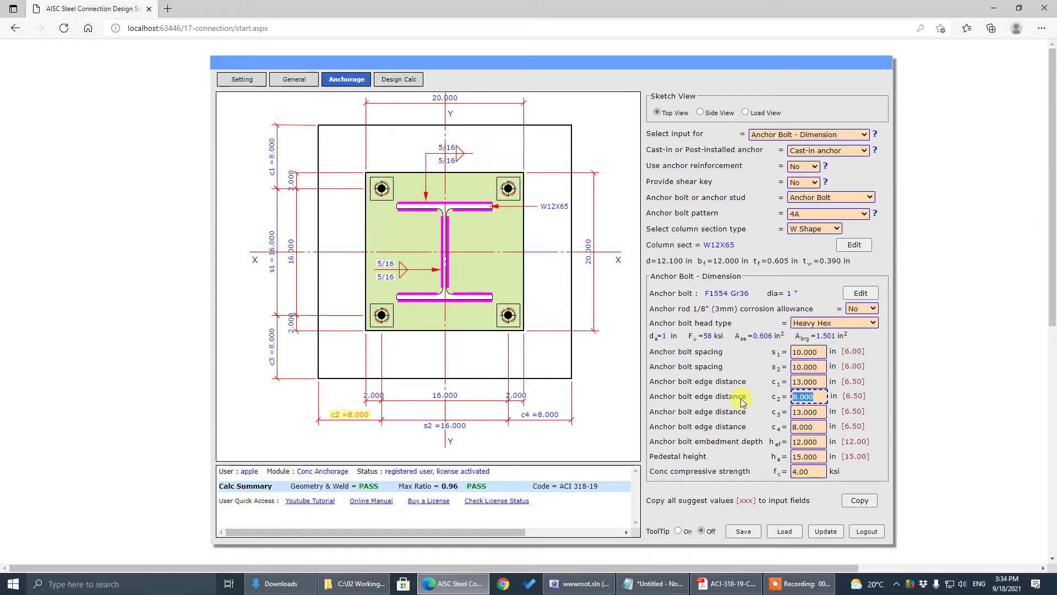
text(10)
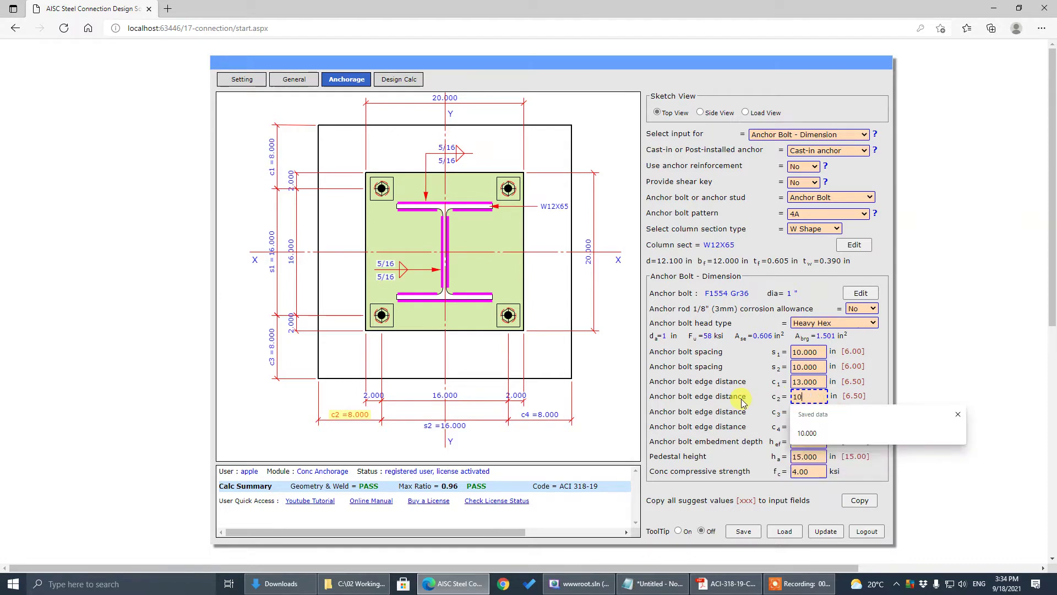
key(Tab)
click(819, 427)
drag(819, 426, 738, 429)
text(10)
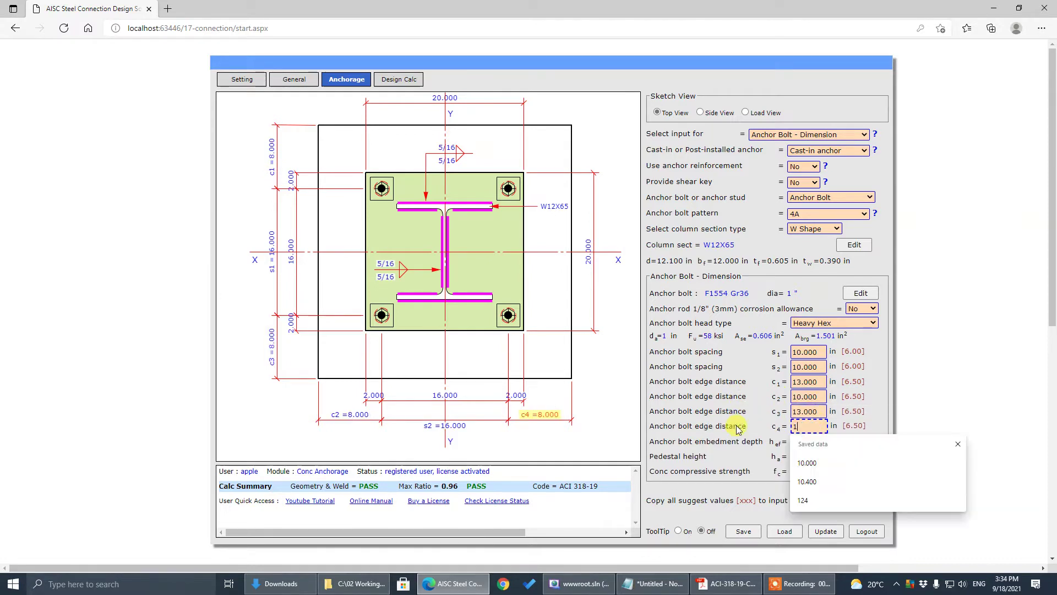
key(Tab)
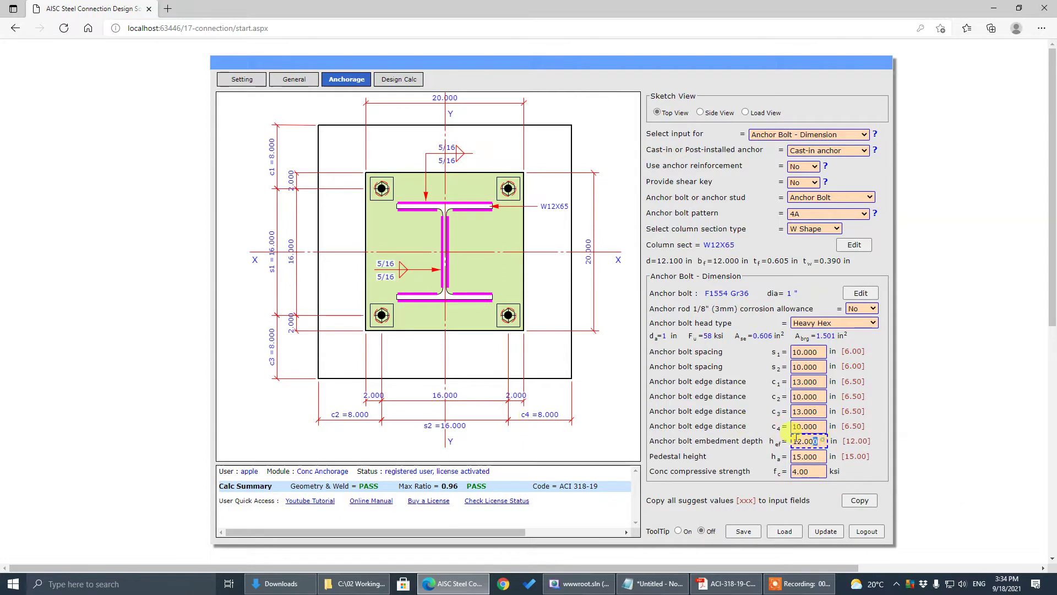
Set the anchor bolt embedment depth to 20 in and the pedestal height to 40 in.
drag(818, 440, 731, 440)
text(20)
click(806, 456)
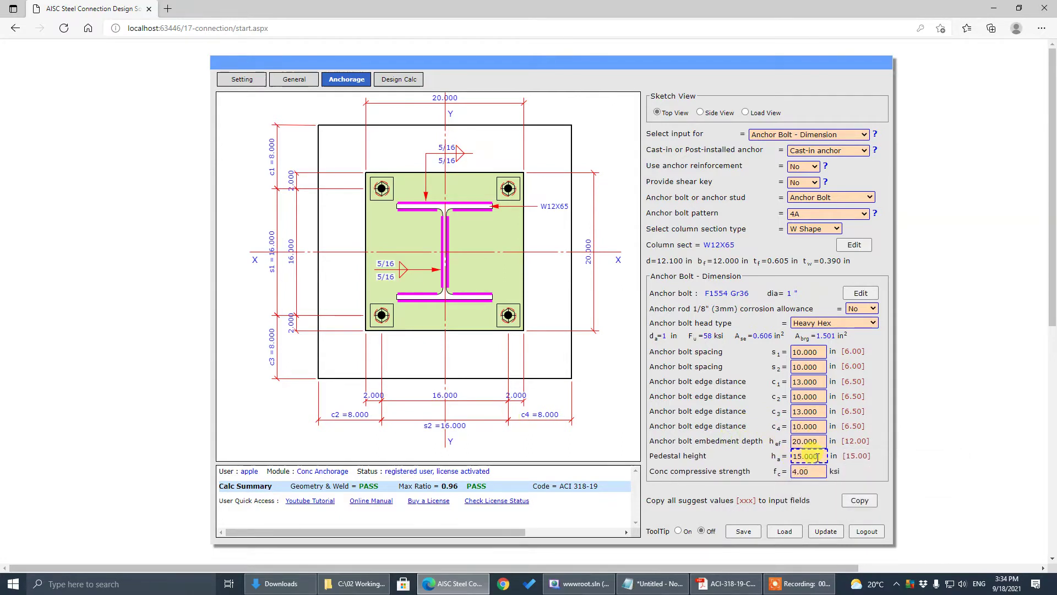
drag(819, 456, 724, 461)
text(40)
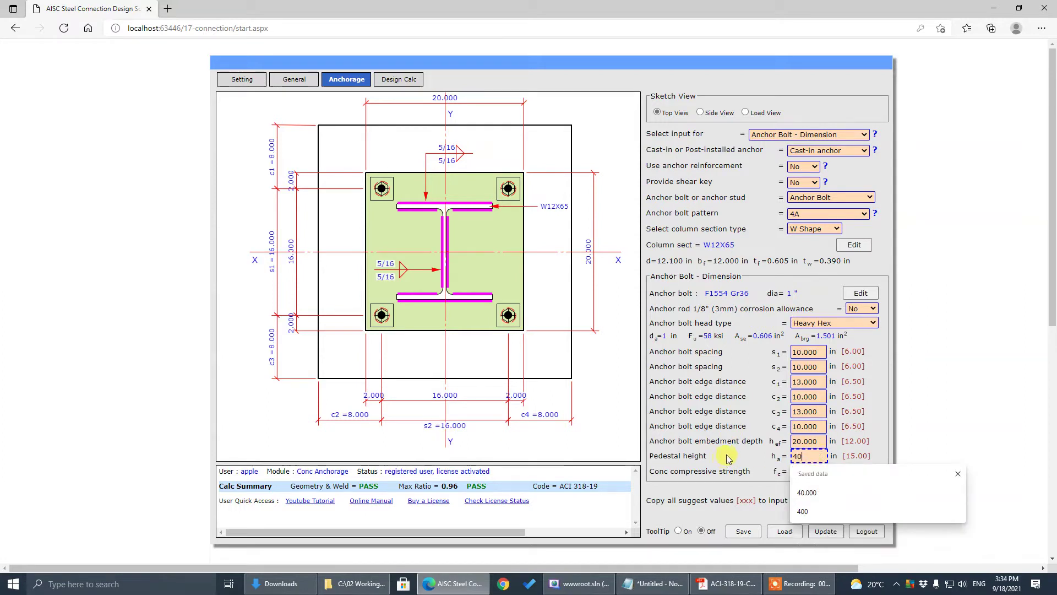
key(Tab)
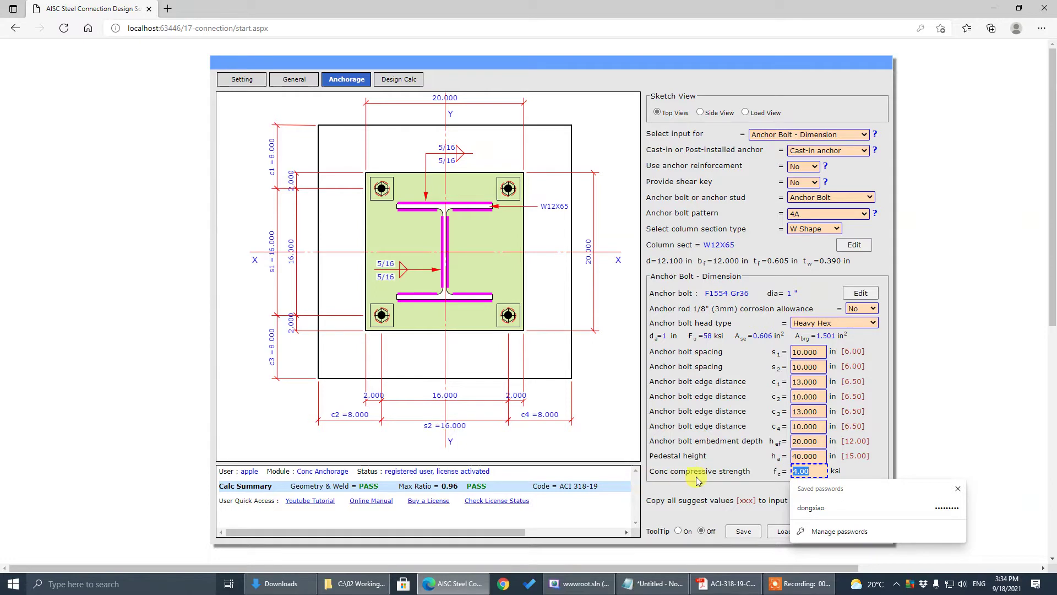
Set the concrete compressive strength to 4.35 ksi and update the sketch.
click(738, 472)
drag(796, 470, 812, 471)
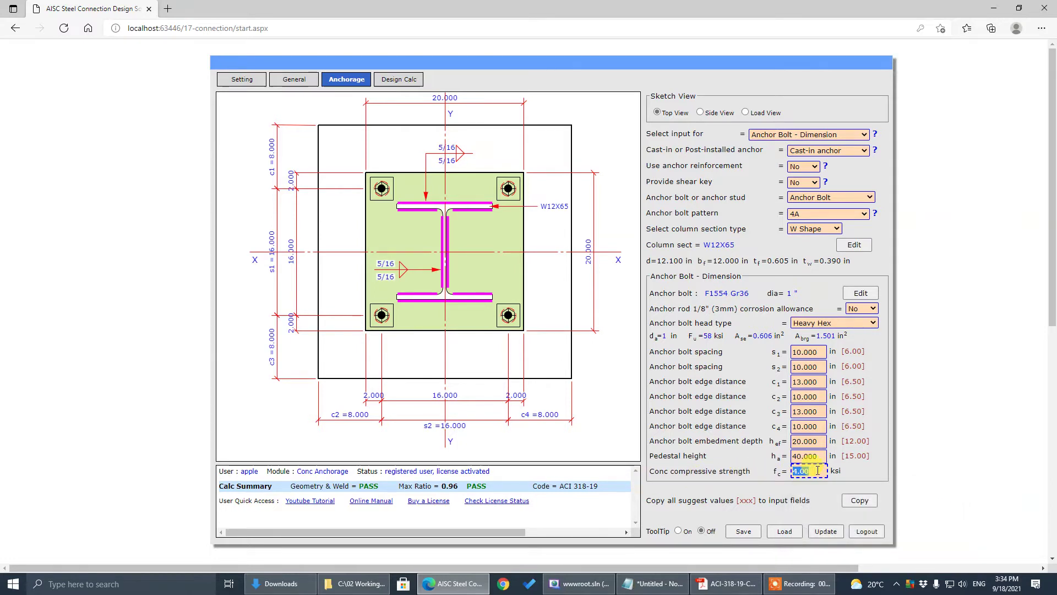
drag(817, 470, 818, 470)
text(6)
key(Return)
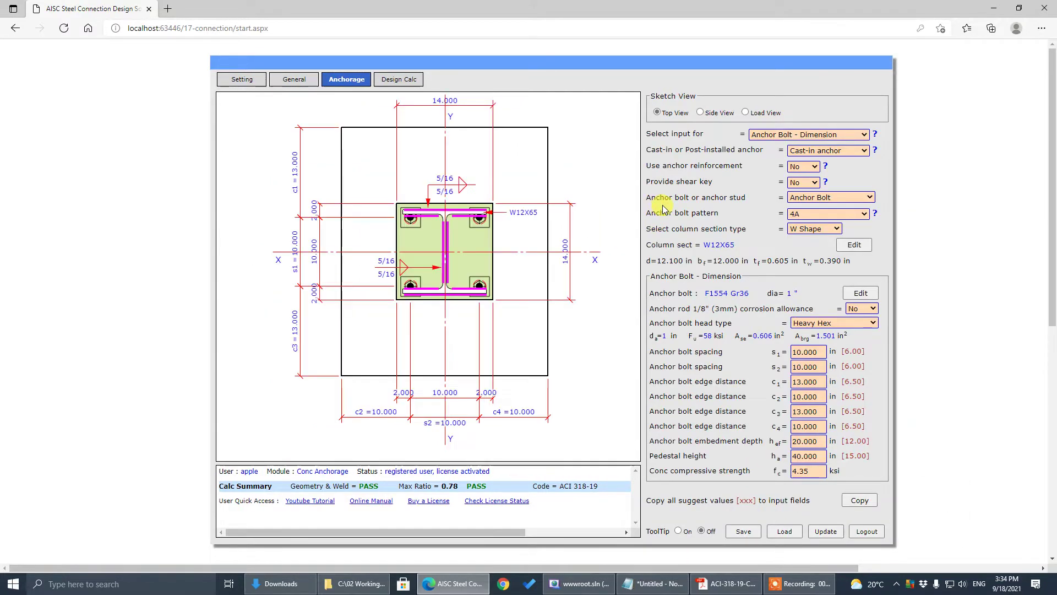
Change the column section to W18X86 from the US AISC Shape DB v14.1 library.
click(854, 245)
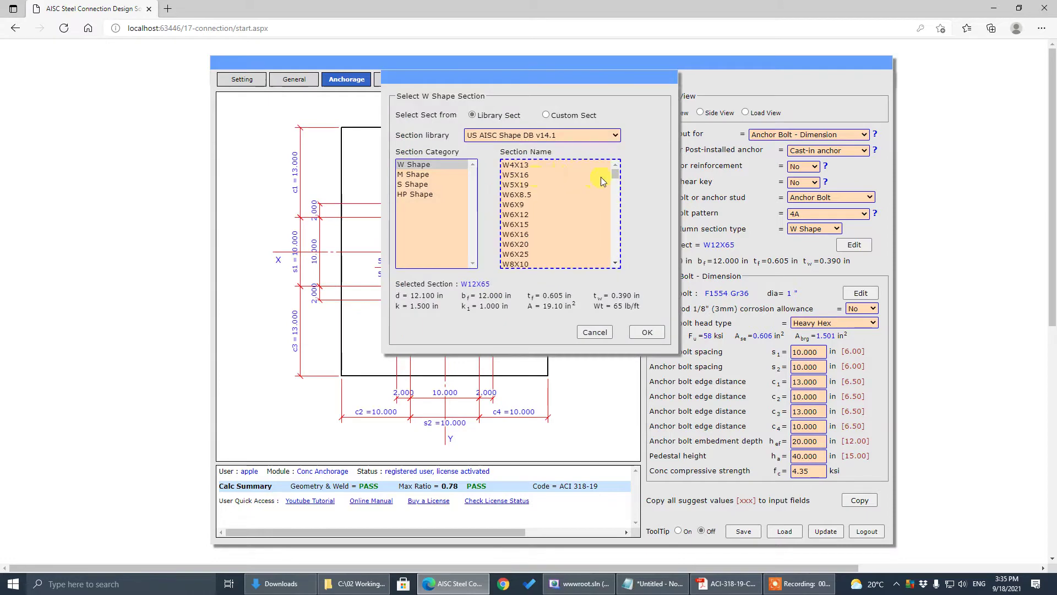
drag(616, 177, 618, 215)
click(533, 251)
click(647, 332)
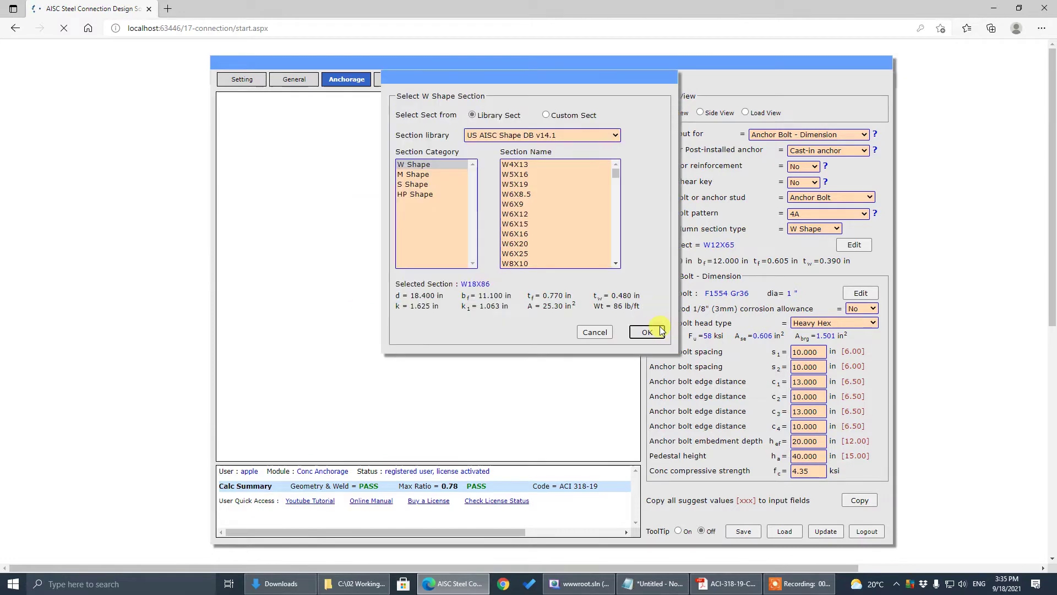
click(658, 334)
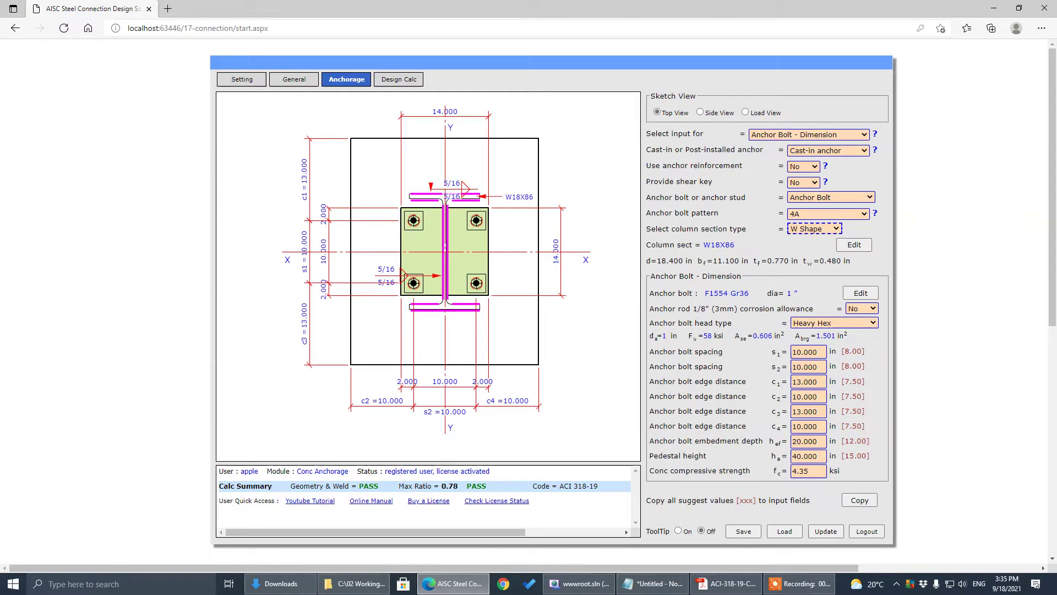
Show the Base PL & Col Weld inputs and check the base plate dimensions in the tutorial PDF.
click(838, 138)
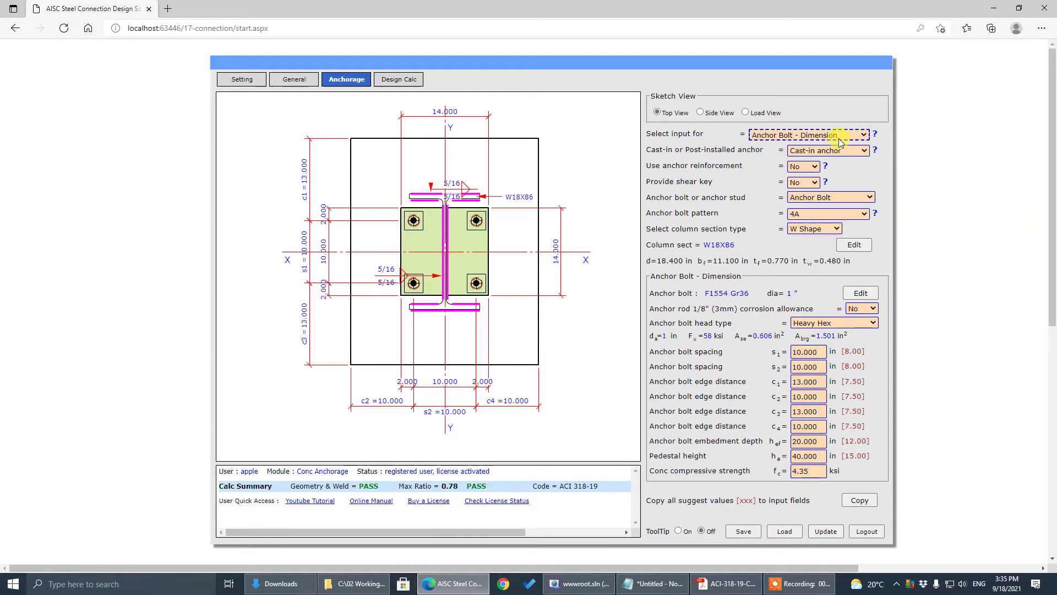
click(838, 138)
click(830, 186)
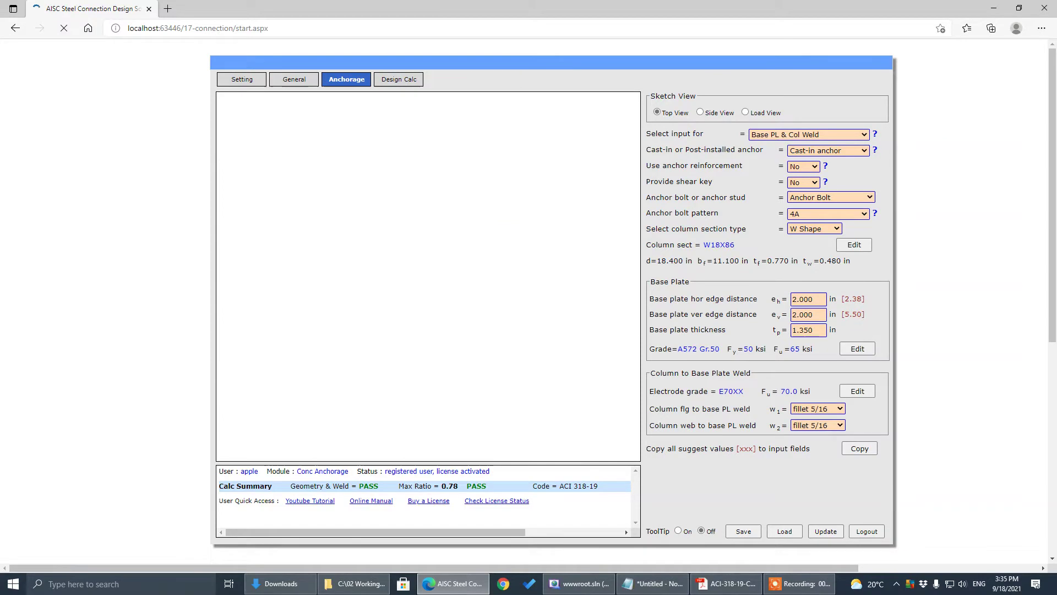
key(alt+Tab)
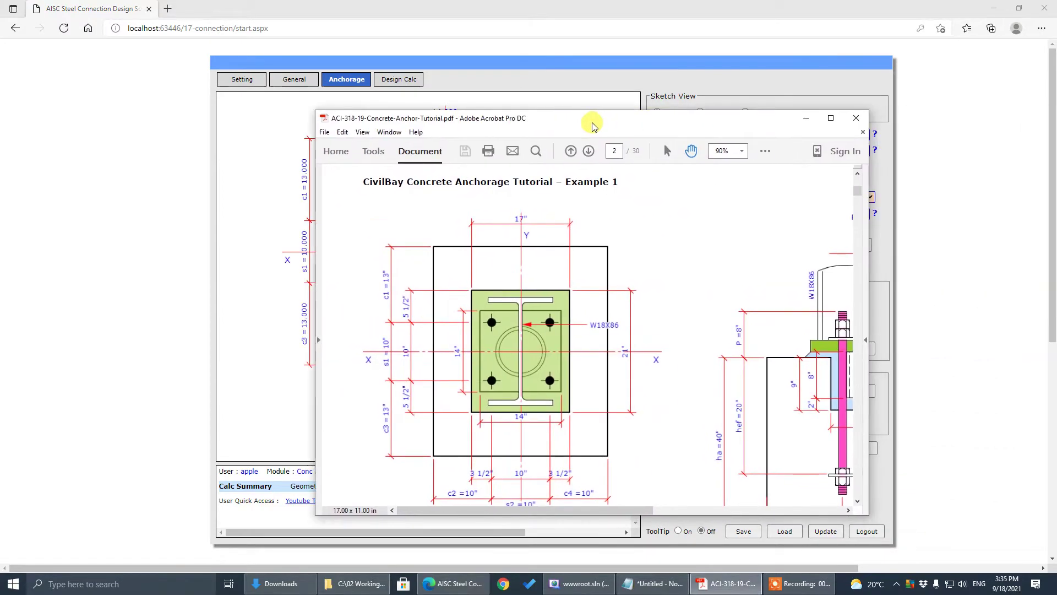
click(831, 118)
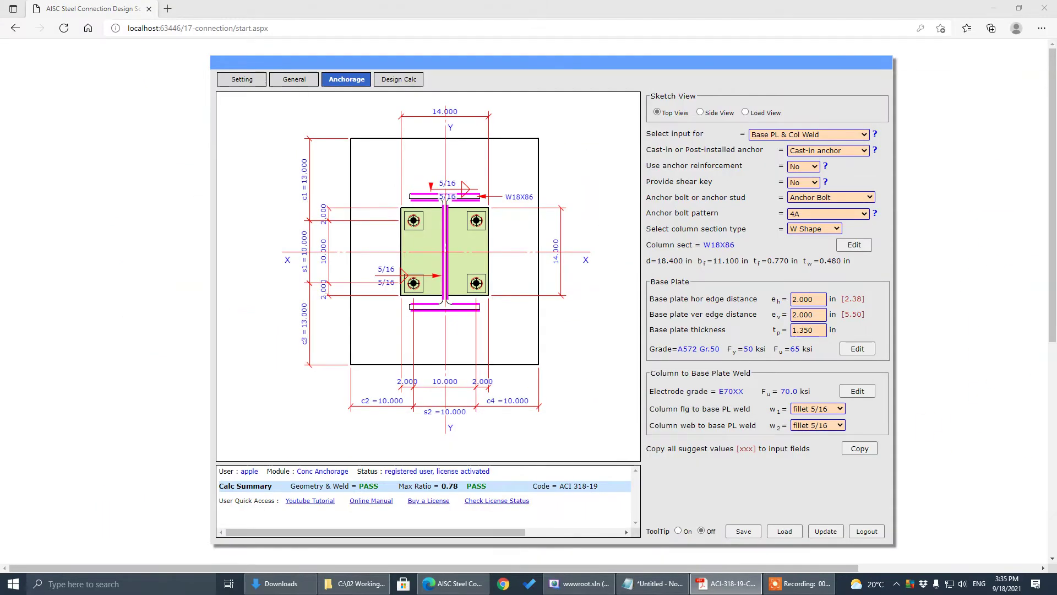
click(817, 299)
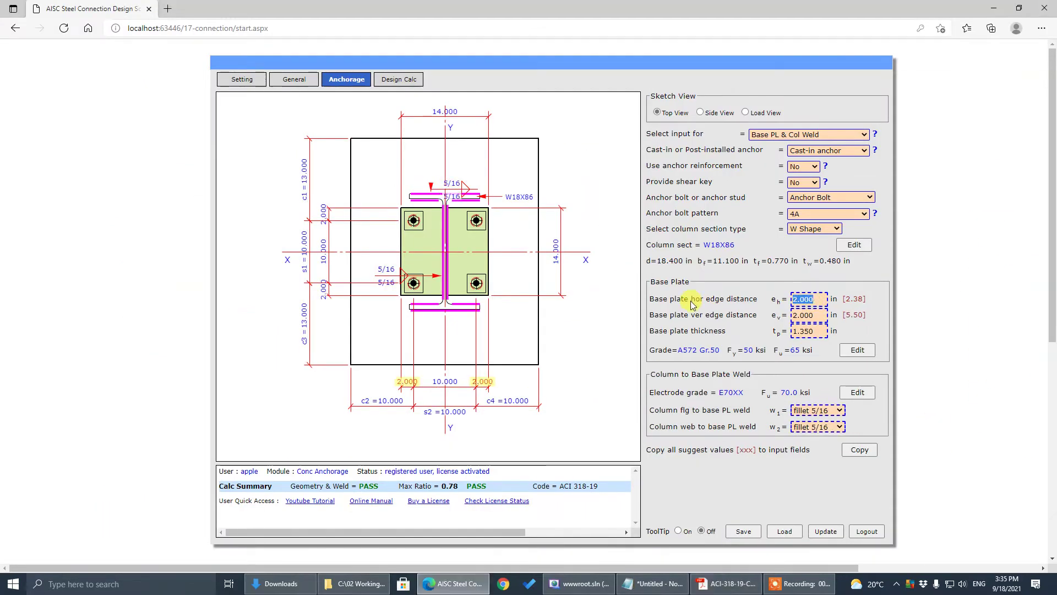
text(5.500)
click(813, 315)
Set the base plate horizontal edge distance to 3.5 in and the vertical edge distance to 5.5 in.
click(819, 305)
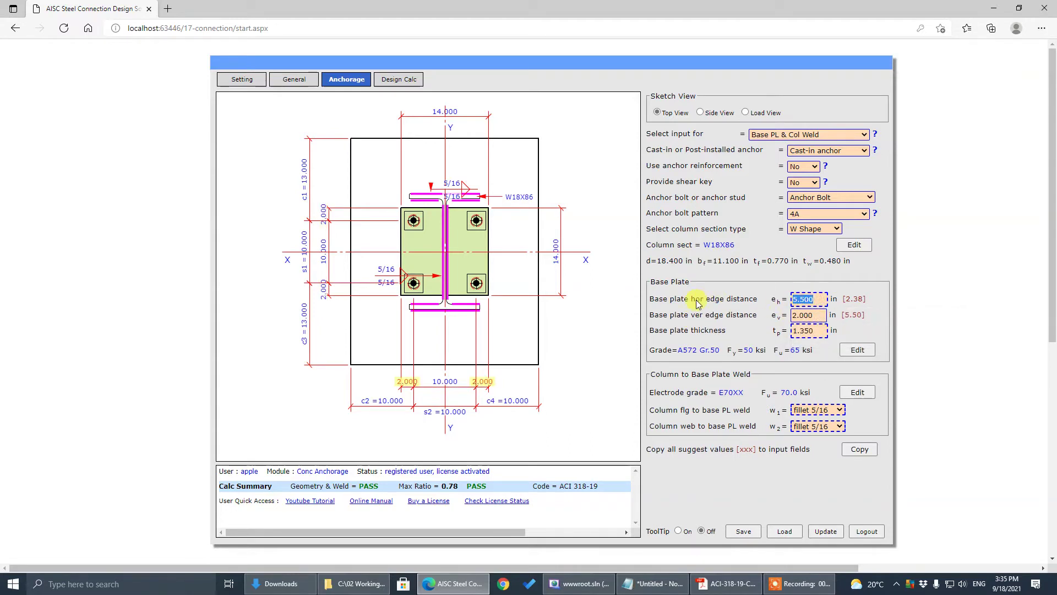
text(3.500)
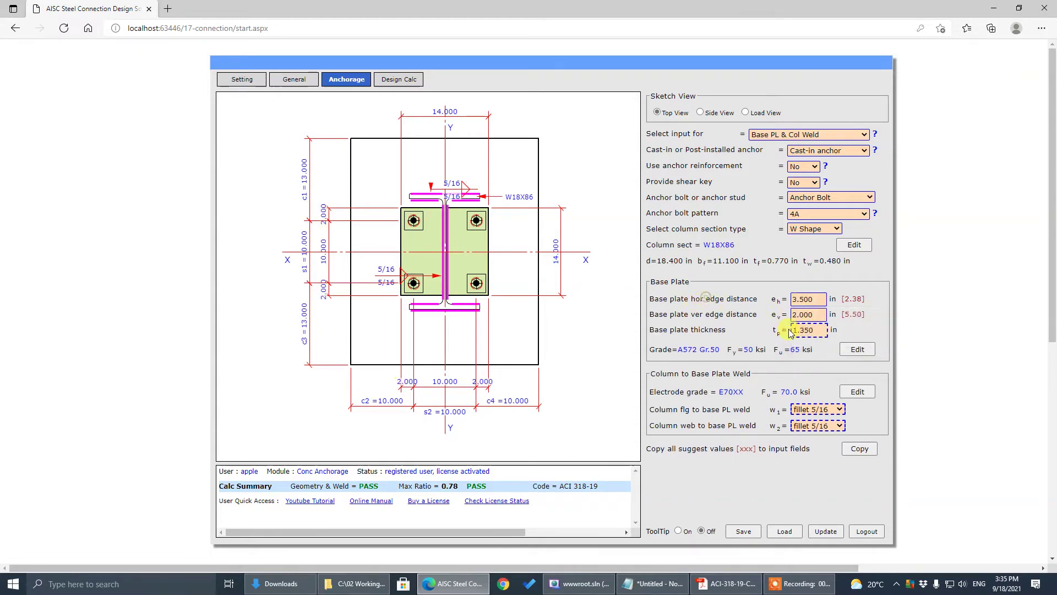
key(Tab)
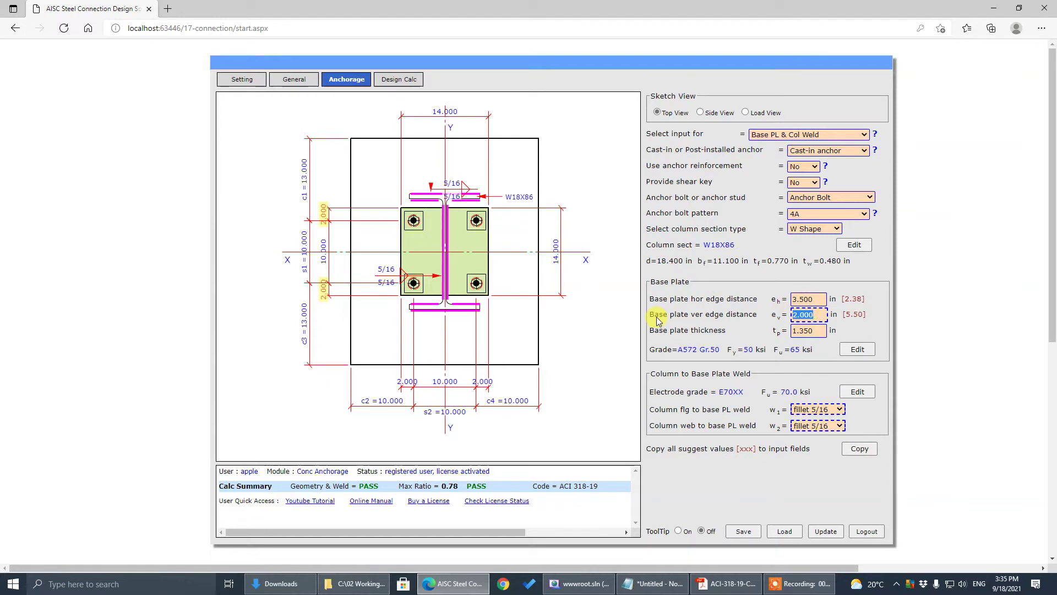
text(5.500)
click(671, 312)
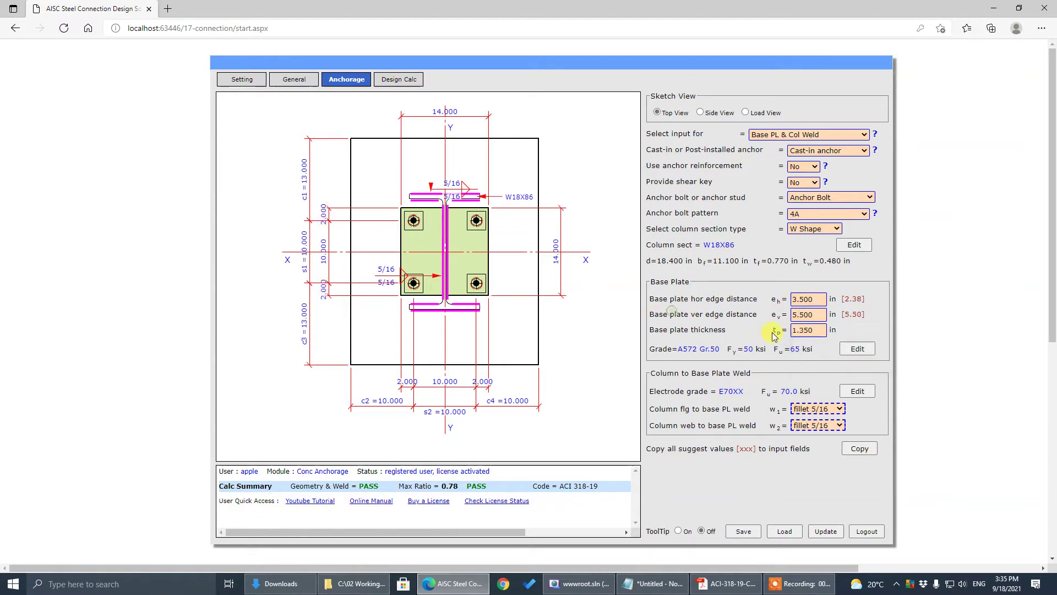
Set the base plate thickness to 2 in and set Provide shear key to Yes.
click(807, 330)
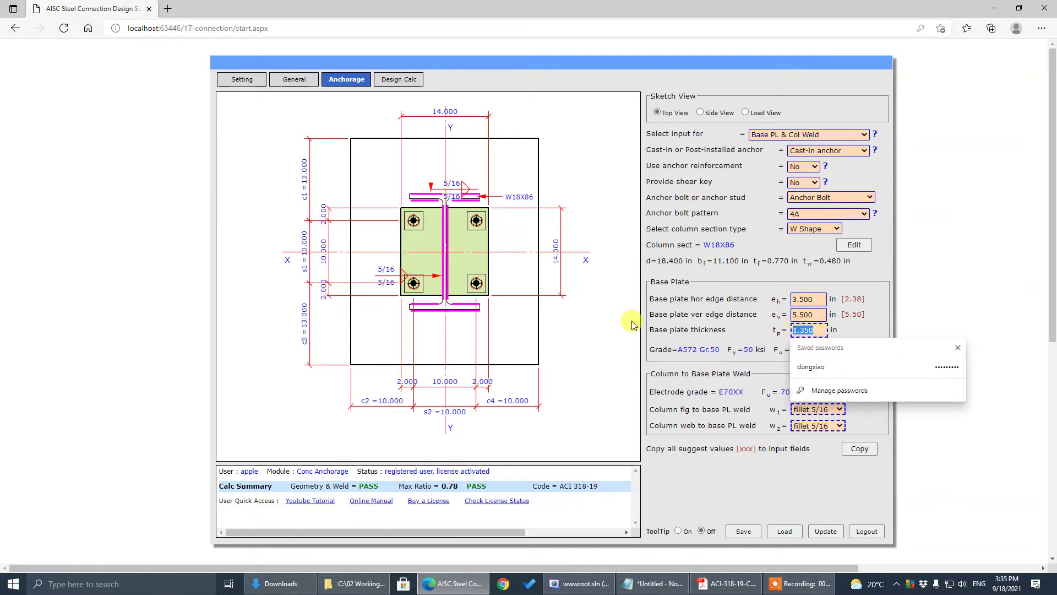
click(769, 447)
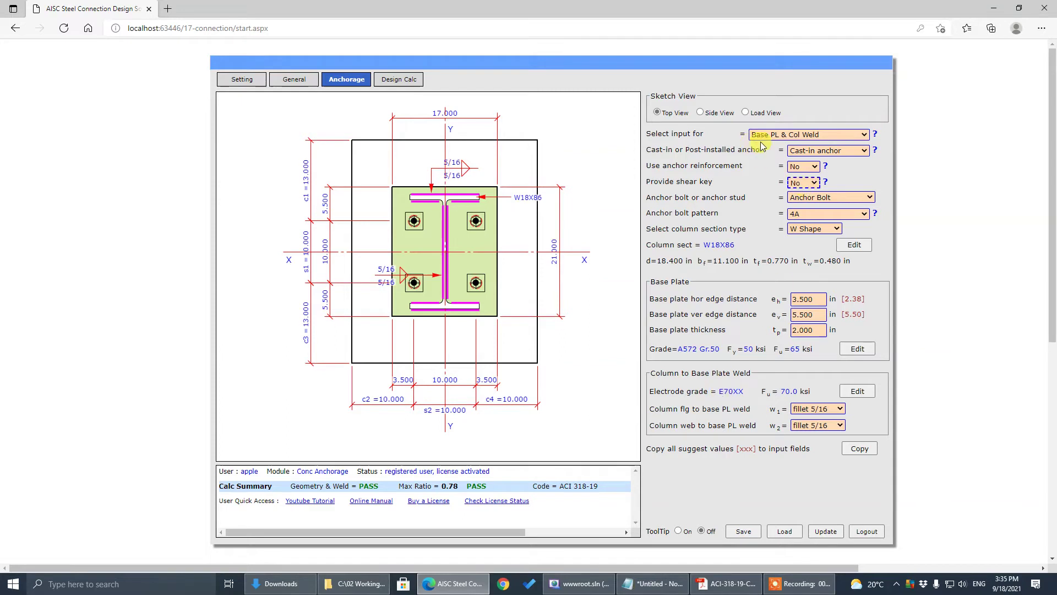
key(Tab)
click(810, 182)
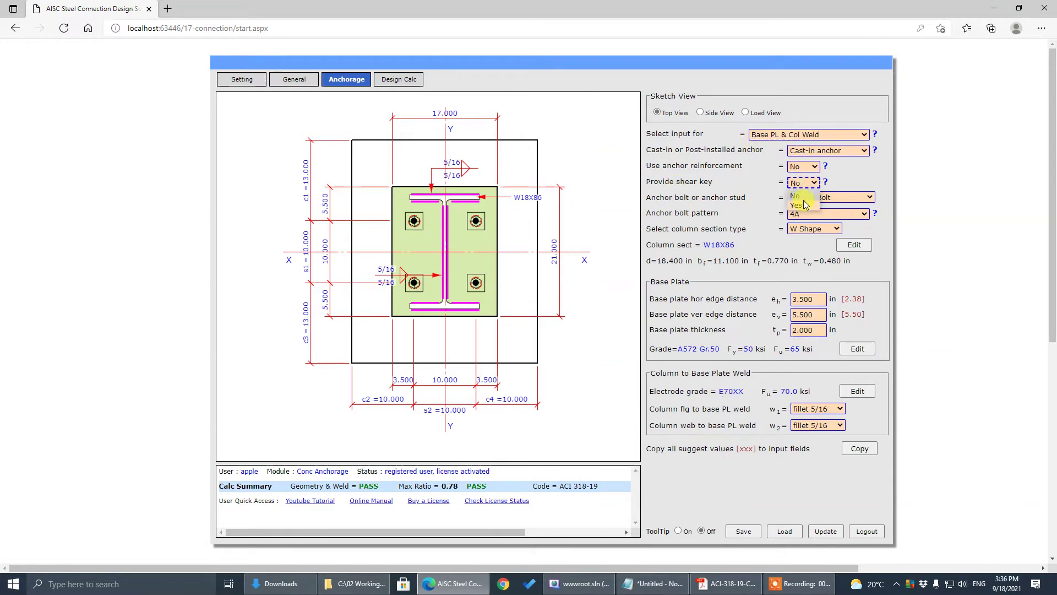
click(803, 205)
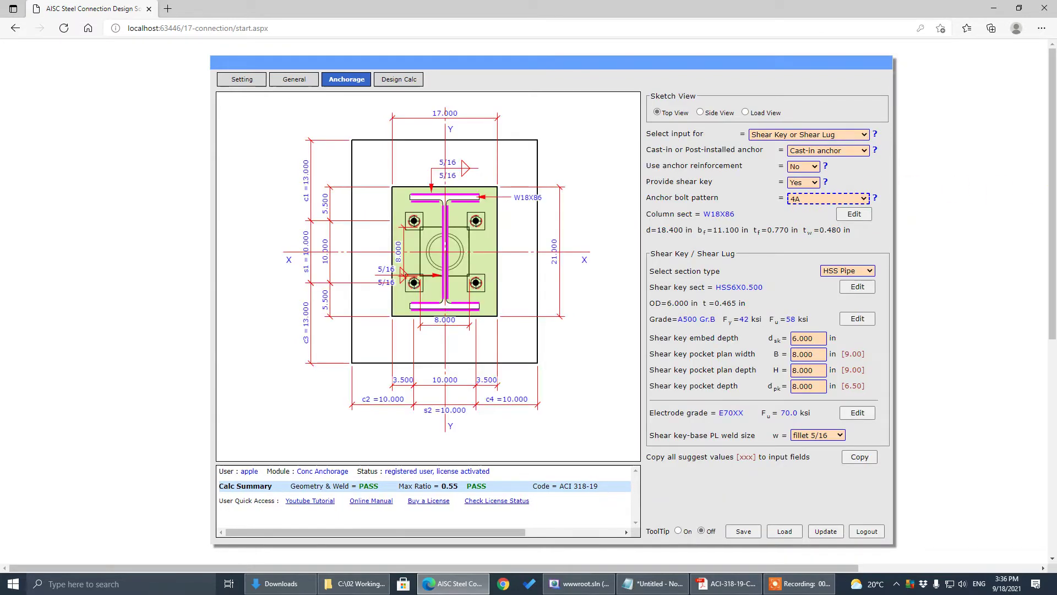
Check the shear key data in the tutorial PDF and change the shear key section to HSS8.625X0.625 from the US AISC Shape DB v14.1 library.
click(727, 583)
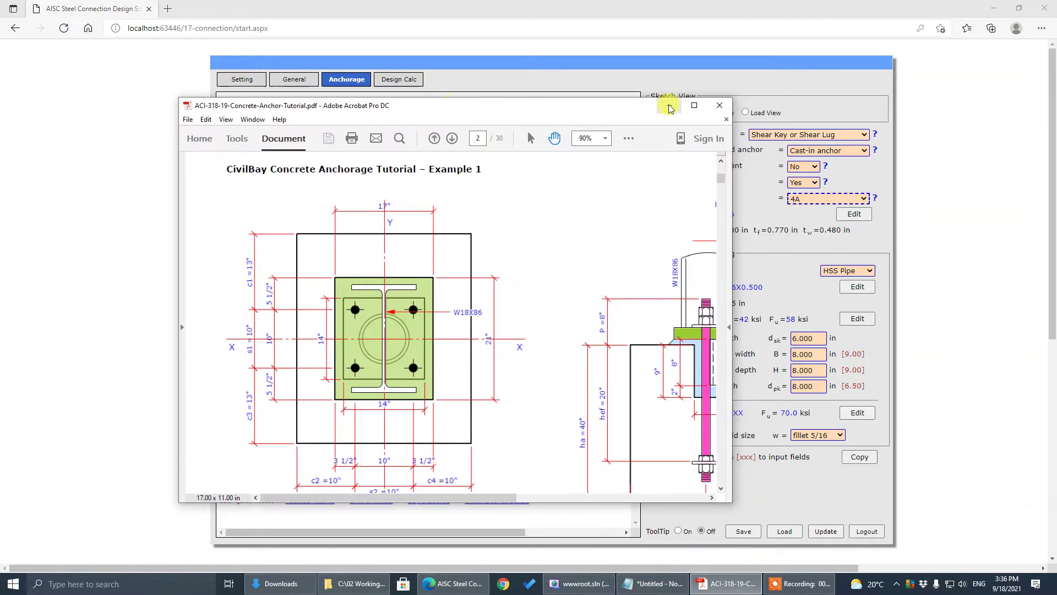
click(694, 105)
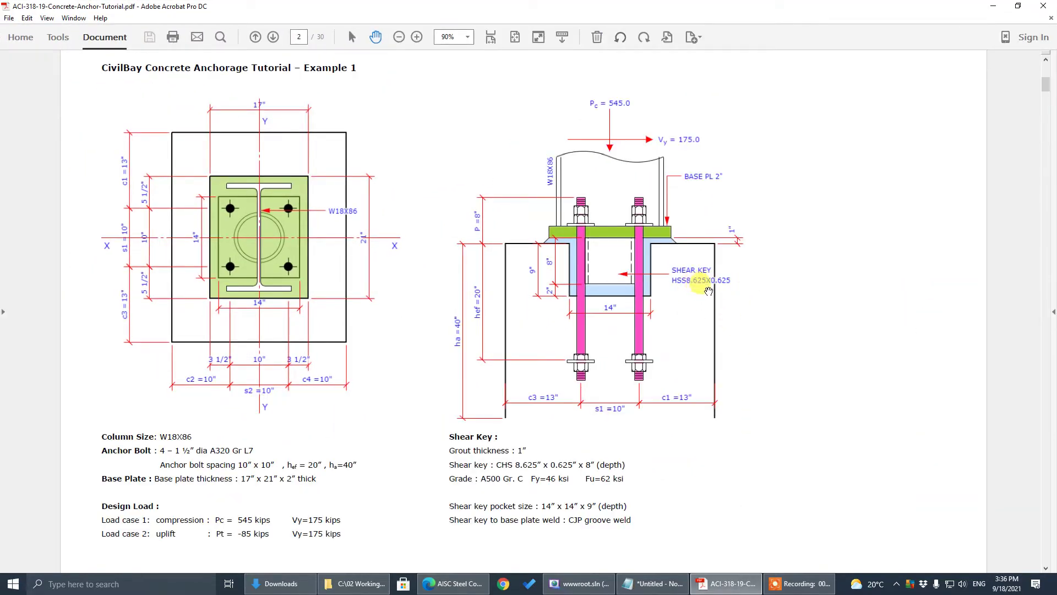
double_click(837, 7)
click(987, 7)
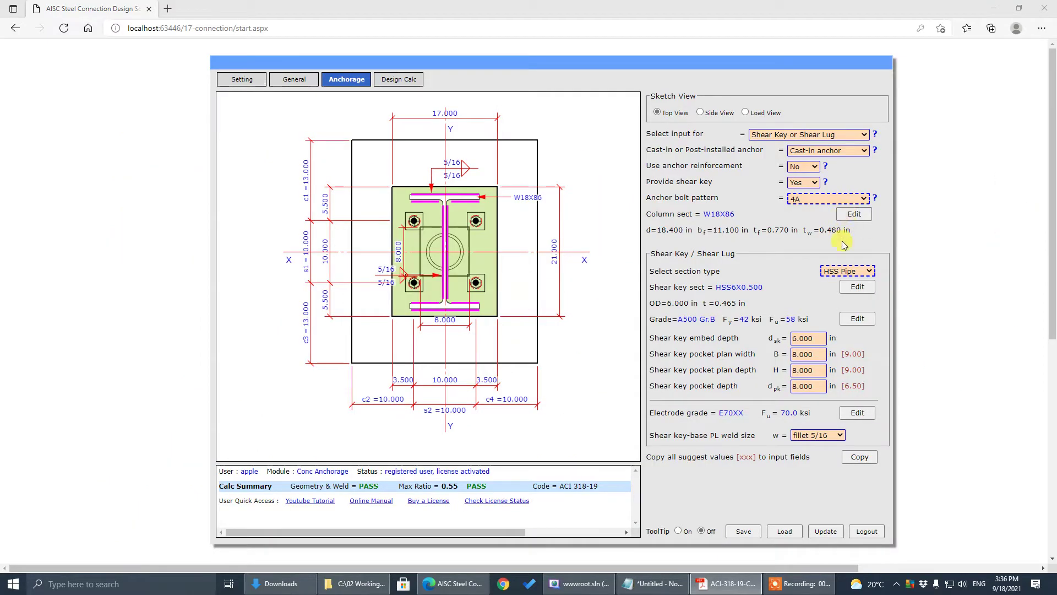
click(851, 290)
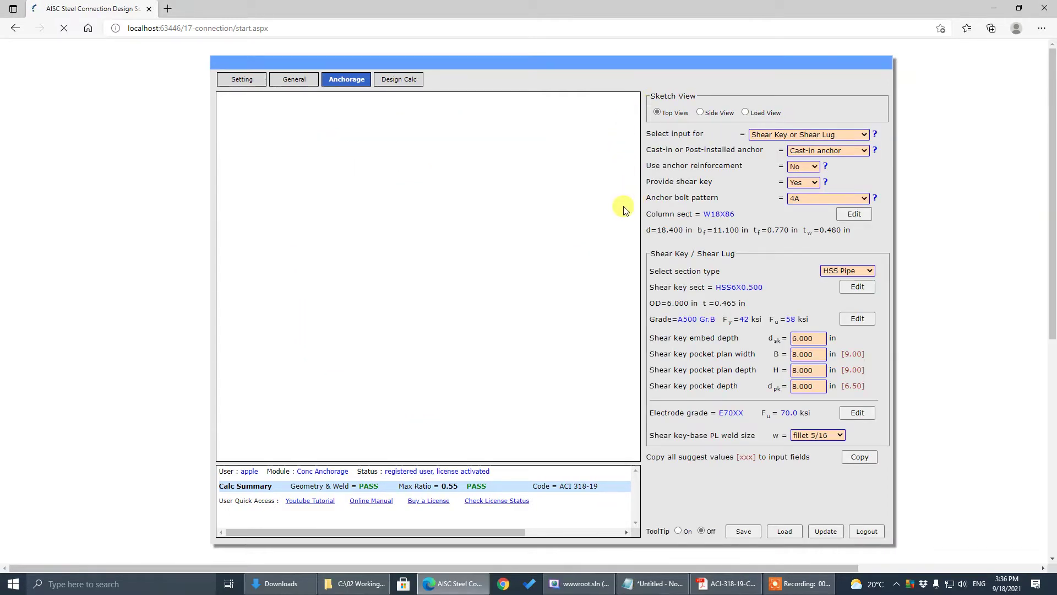
drag(616, 177, 618, 229)
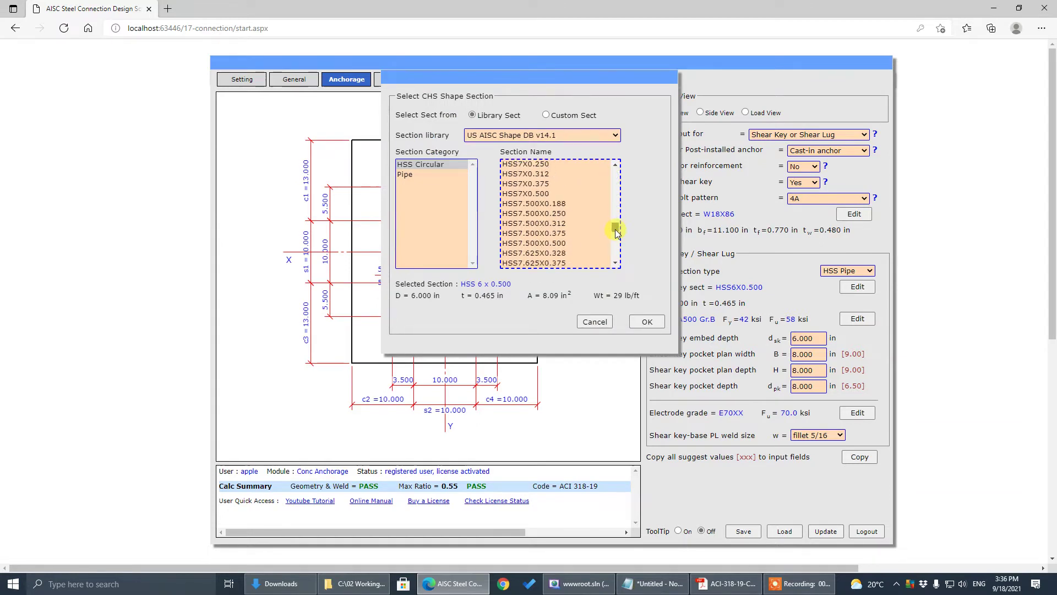
drag(615, 232, 618, 236)
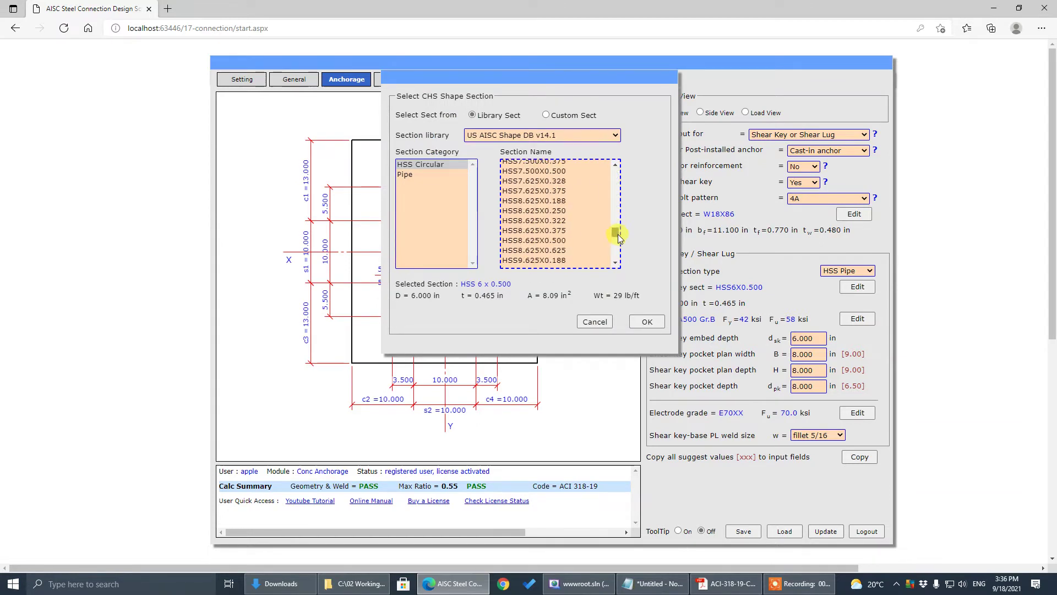
click(558, 259)
click(647, 322)
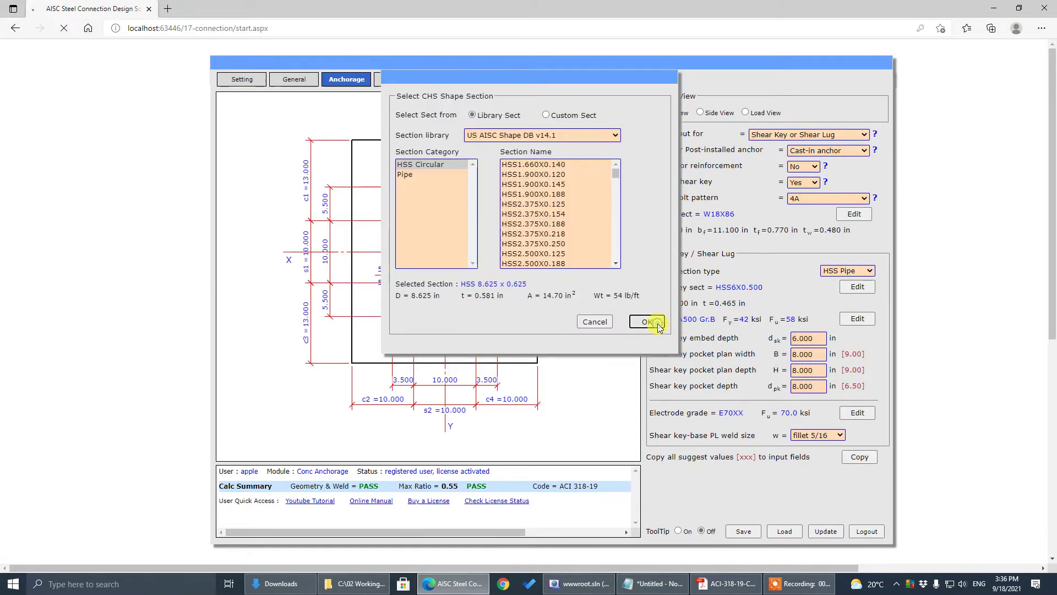
click(649, 322)
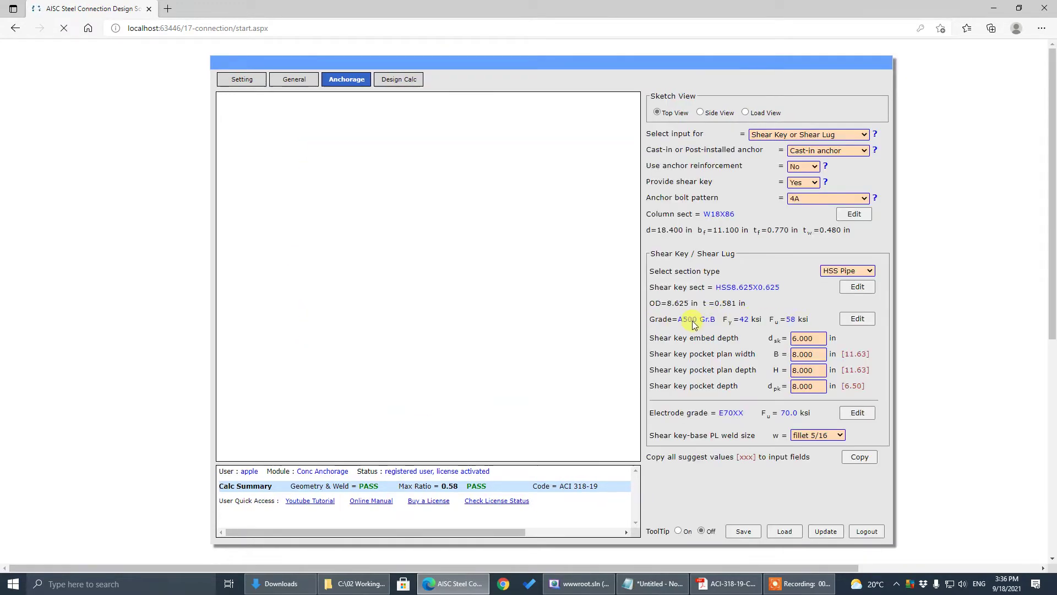
Change the shear key steel grade to A500 Gr.C Round from the US ASTM library.
click(865, 322)
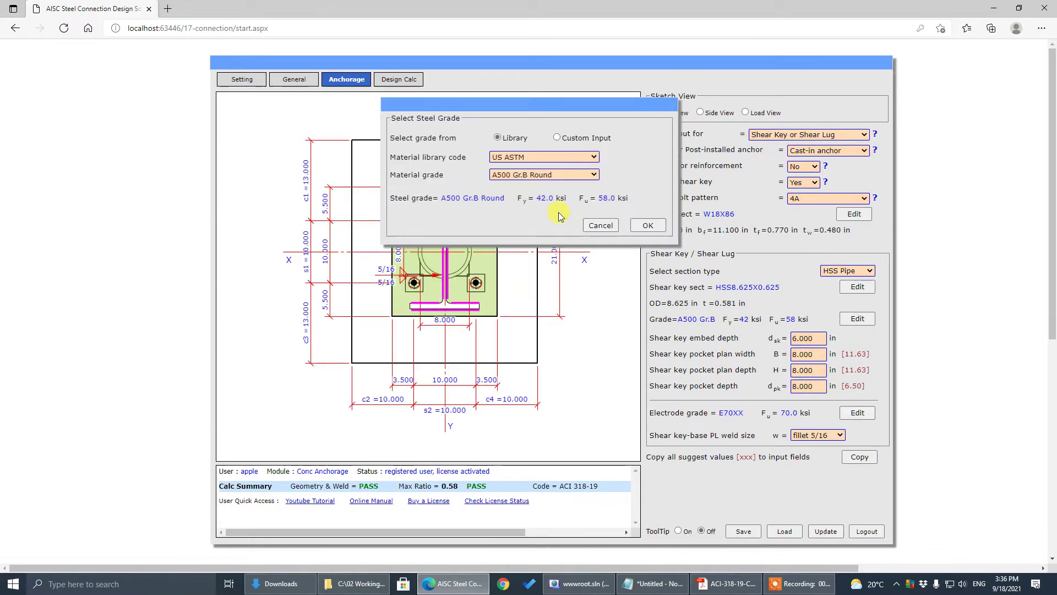
click(592, 183)
click(538, 205)
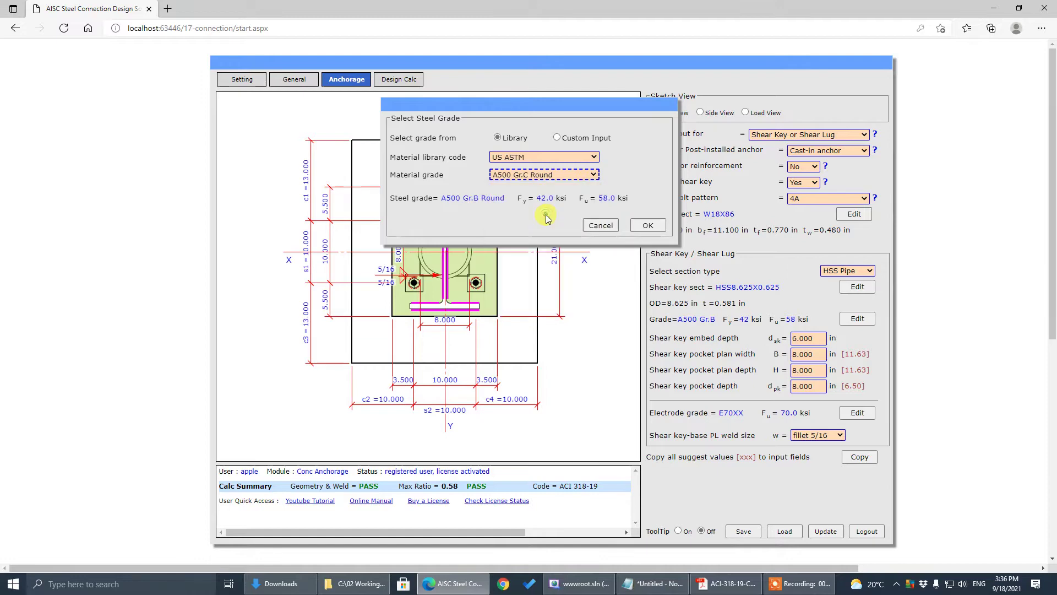
click(649, 226)
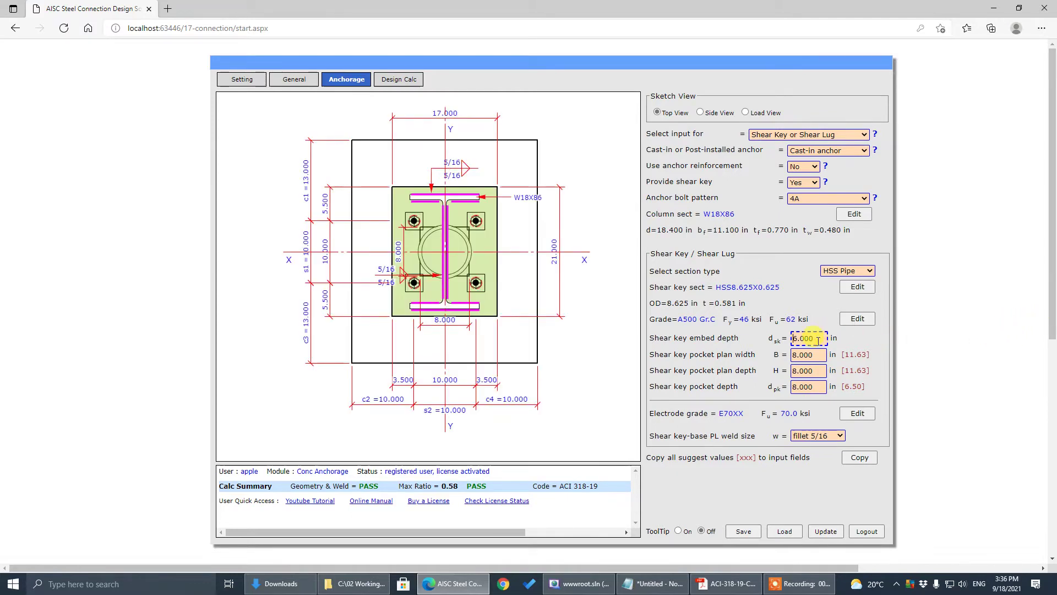
Set the shear key embed depth to 8 in.
drag(819, 340, 701, 342)
text(8)
key(Tab)
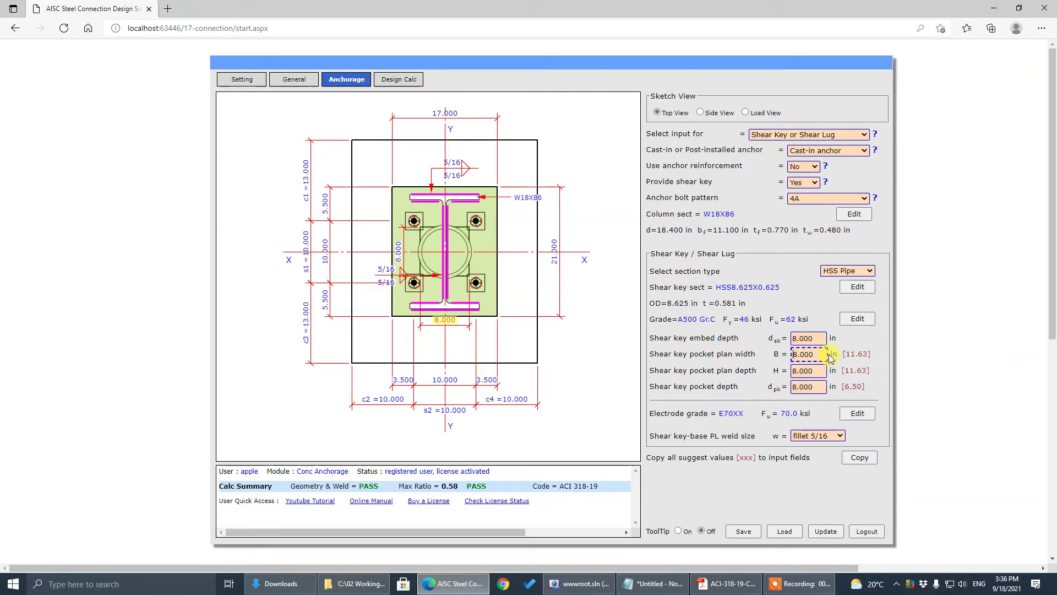
Set the shear key pocket to 14 in plan width, 14 in plan depth and 9 in pocket depth.
drag(821, 354, 730, 357)
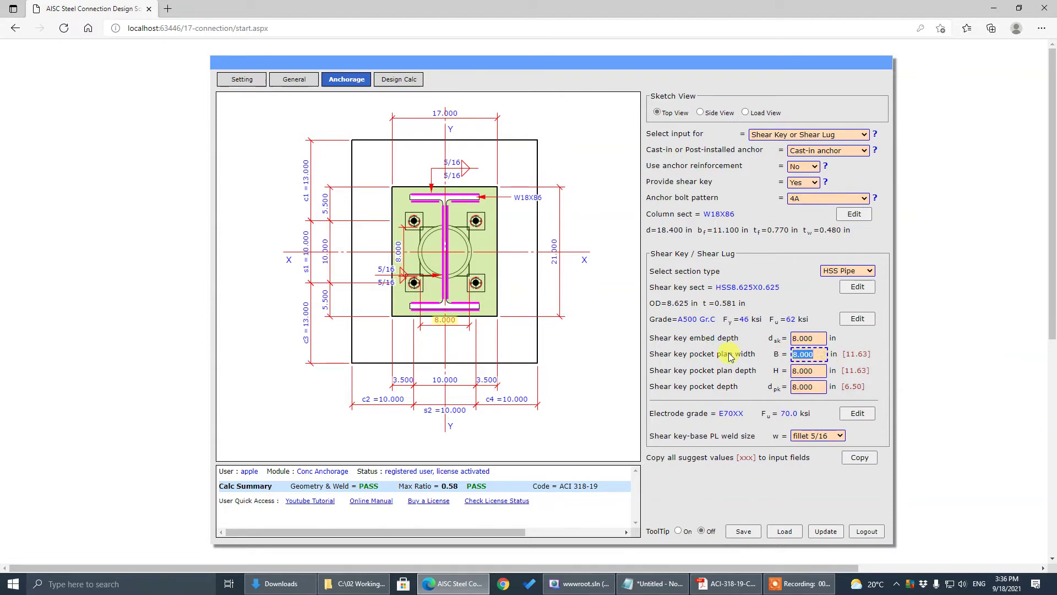
text(14)
click(810, 368)
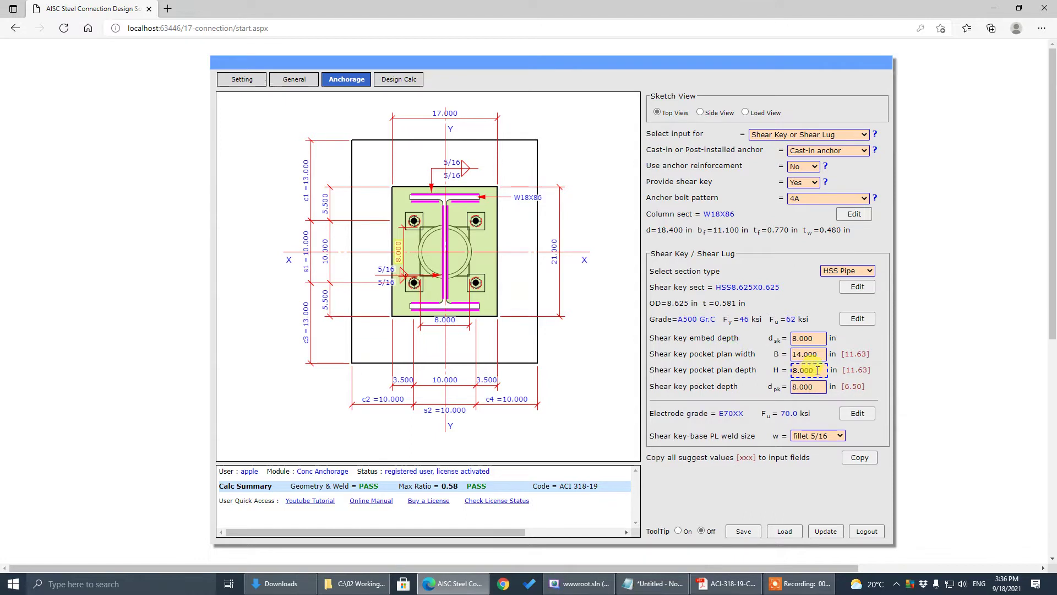
drag(818, 370, 677, 374)
text(14)
click(738, 353)
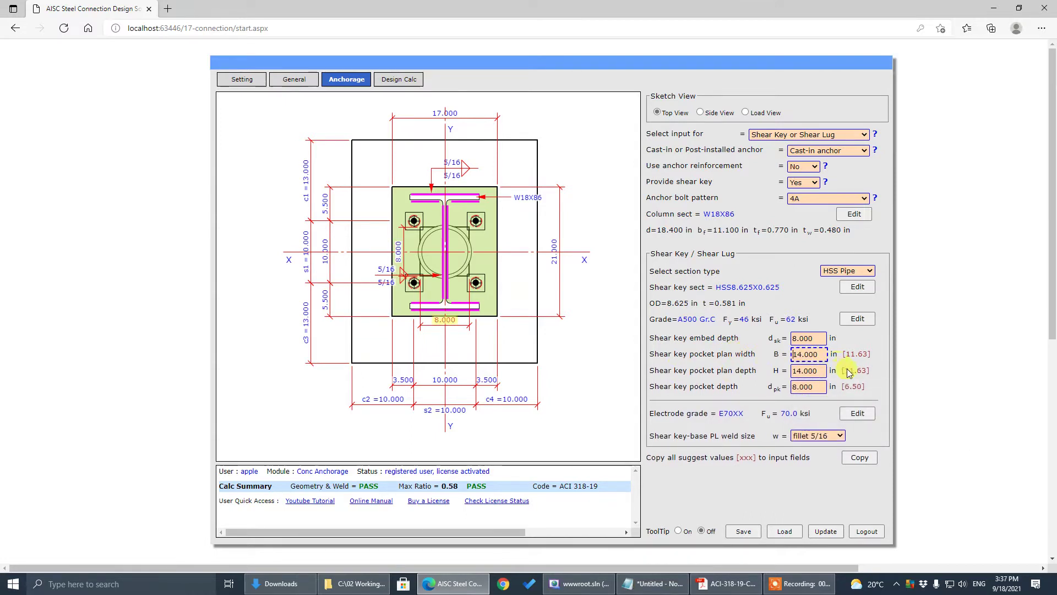
drag(820, 386, 676, 388)
text(9)
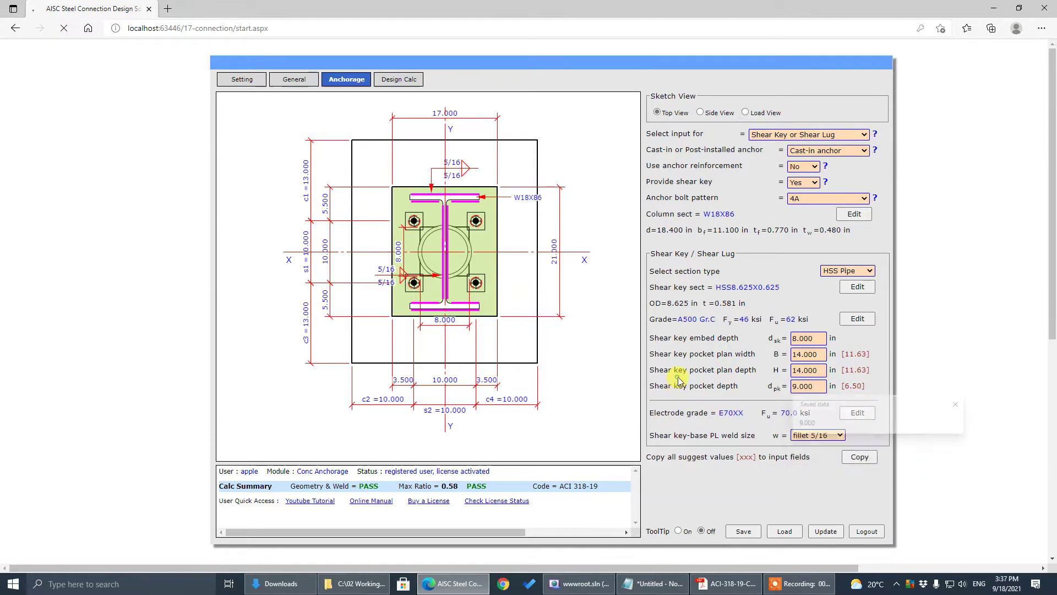
click(792, 477)
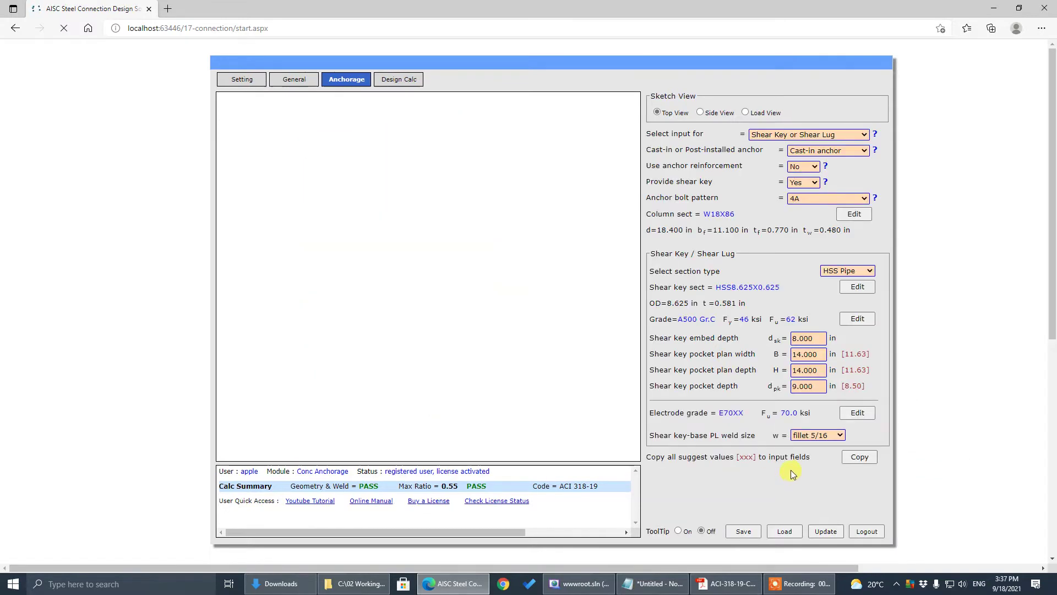
Show the sketch in side view and set the shear key-to-base plate weld to CJP weld.
click(710, 114)
click(832, 437)
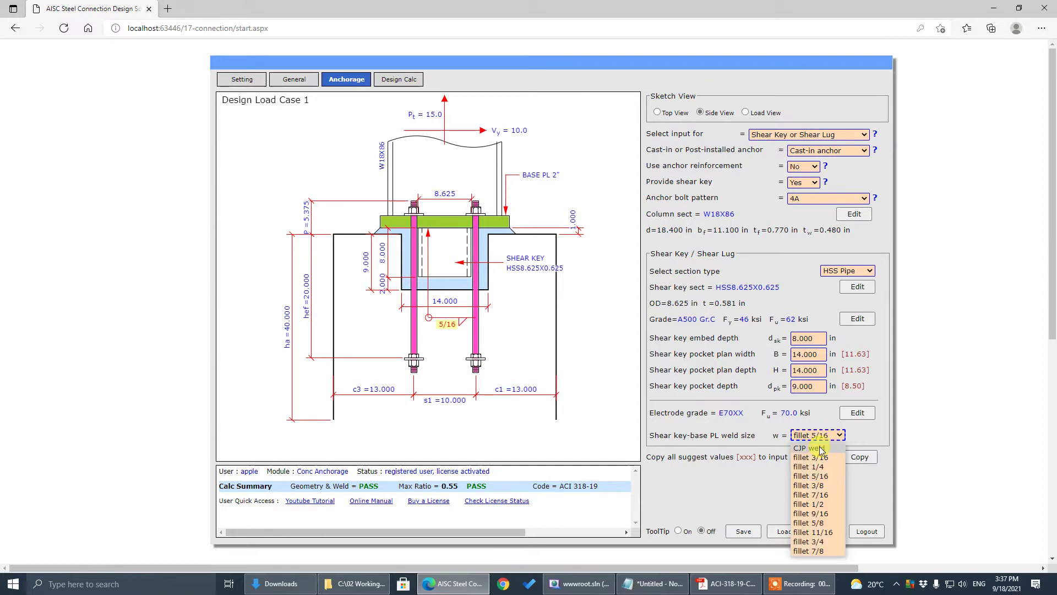
click(811, 448)
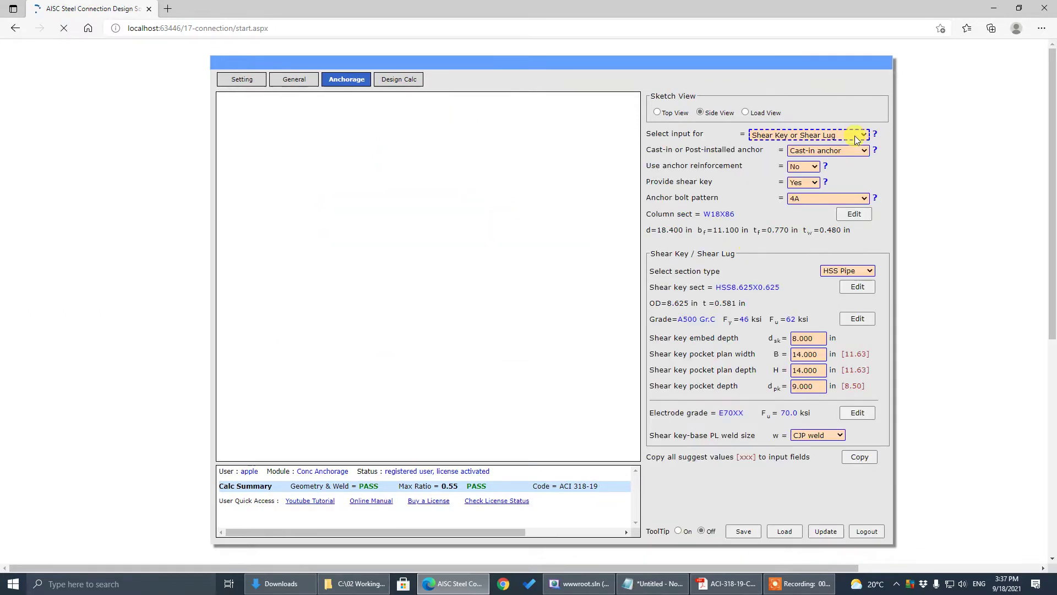
Change the program settings so sketch dimensions are shown in fractional inches.
key(Tab)
key(Tab)
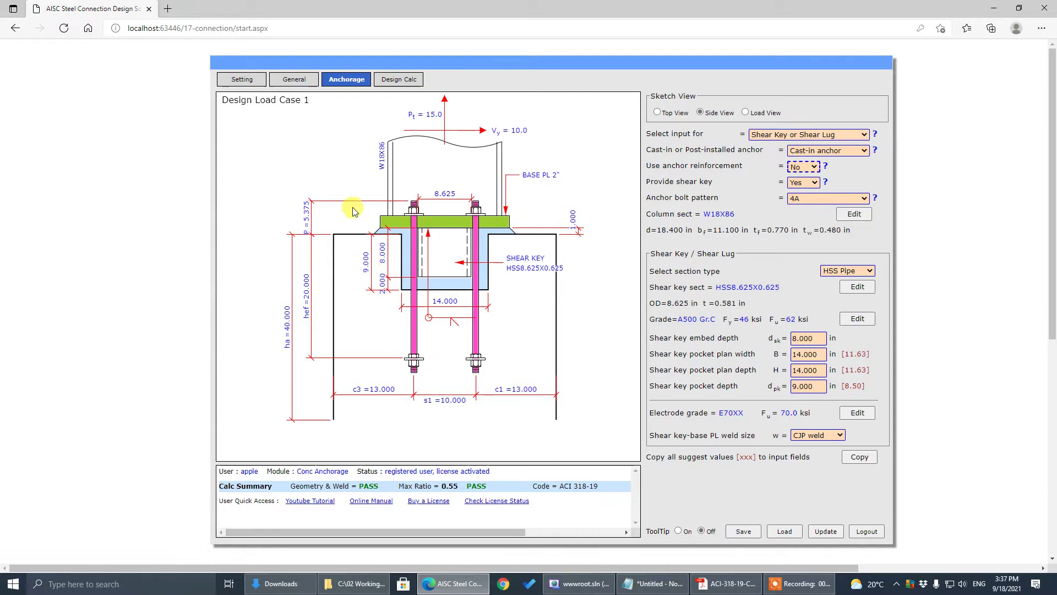
click(242, 79)
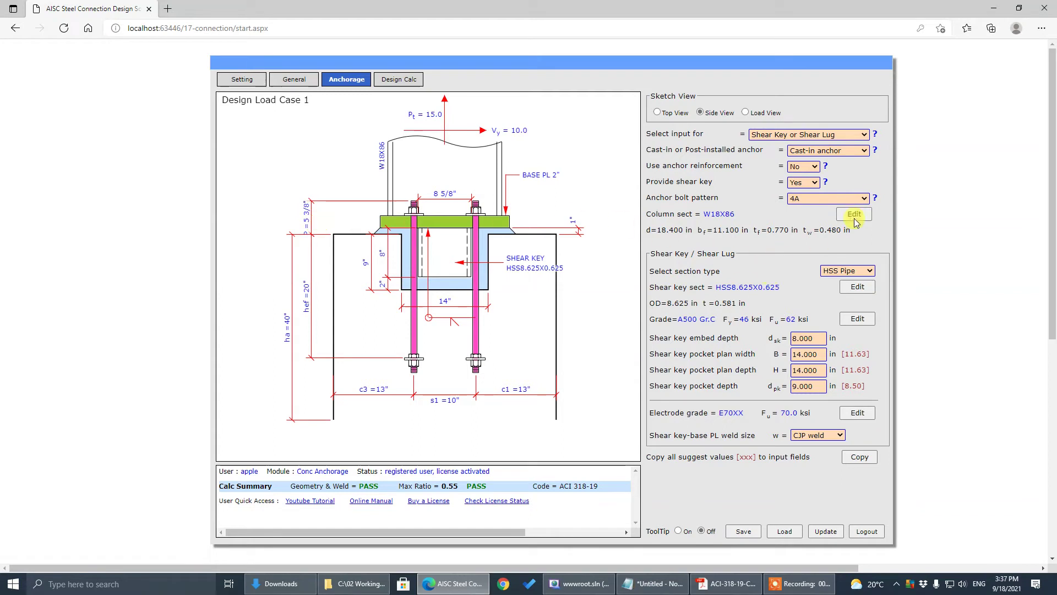
Show the Anchor Bolt - Config & Setting inputs, check the bolt detail in the tutorial PDF, and set the number of top hex nuts to 2.
click(851, 133)
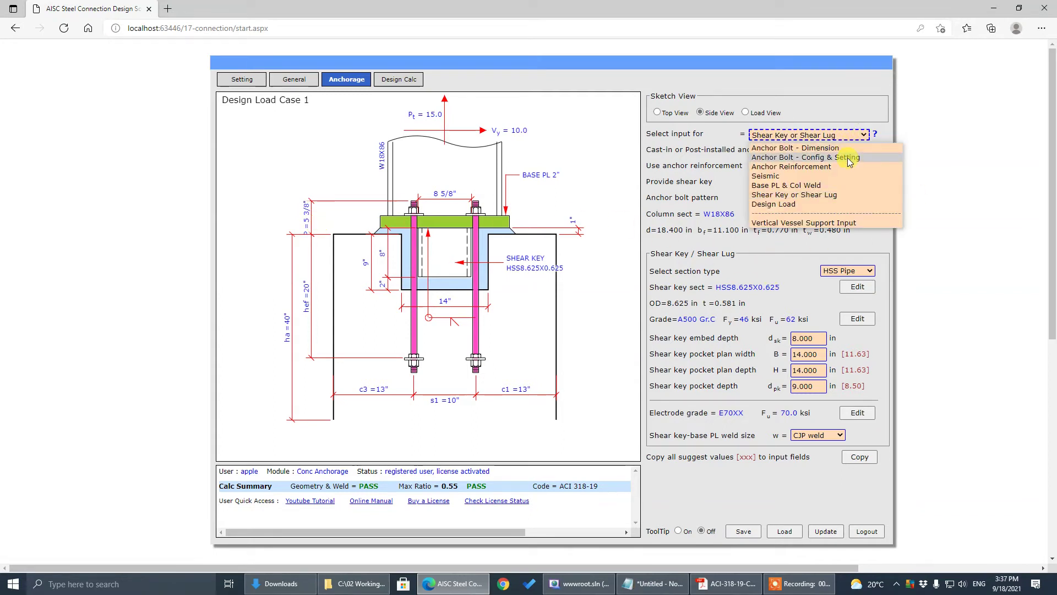
click(849, 157)
key(alt+Tab)
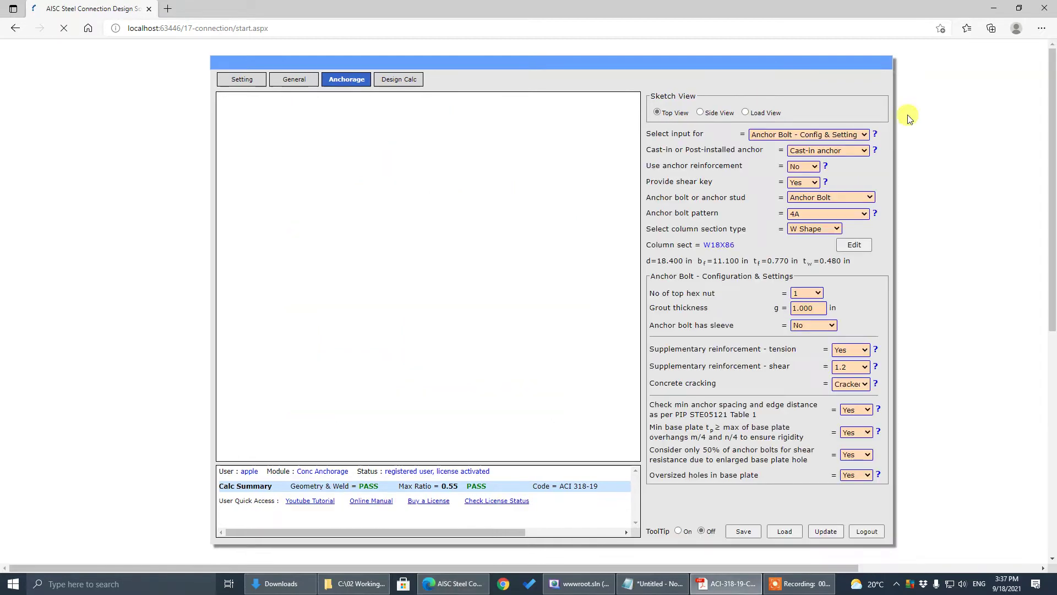
click(956, 113)
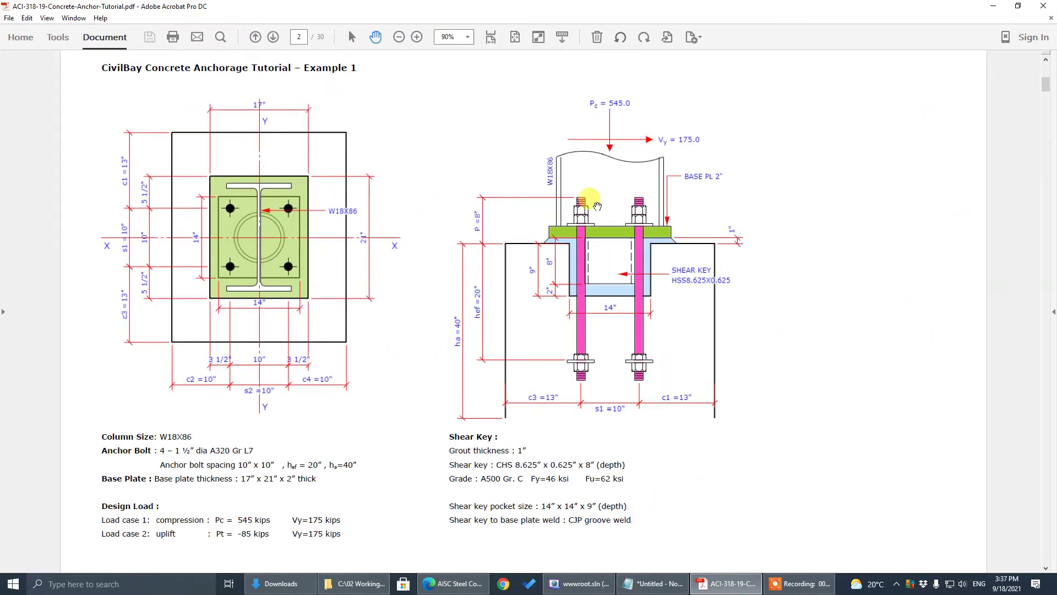
key(alt+Tab)
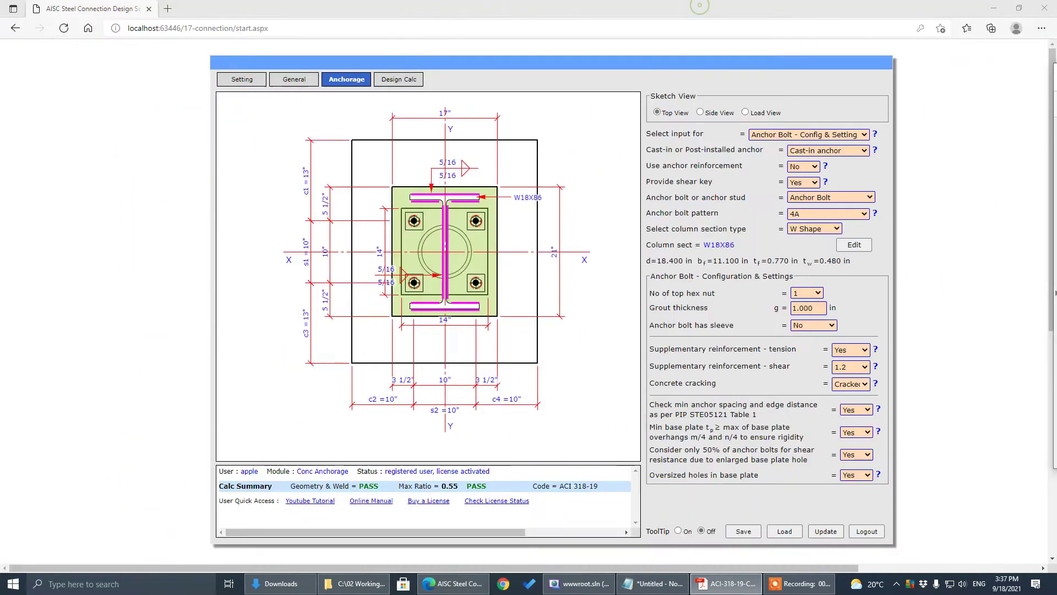
click(813, 293)
click(813, 315)
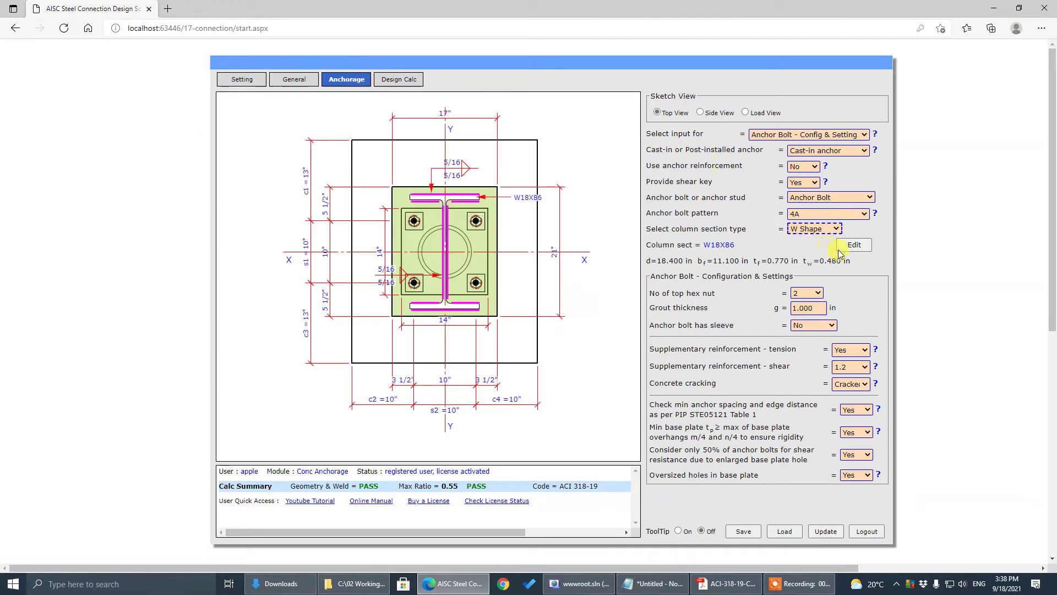
Show the Anchor Bolt - Dimension inputs and set the anchor bolt to grade A320 Gr L7 dia <=2.5 with a 1 1/2 in diameter.
click(861, 154)
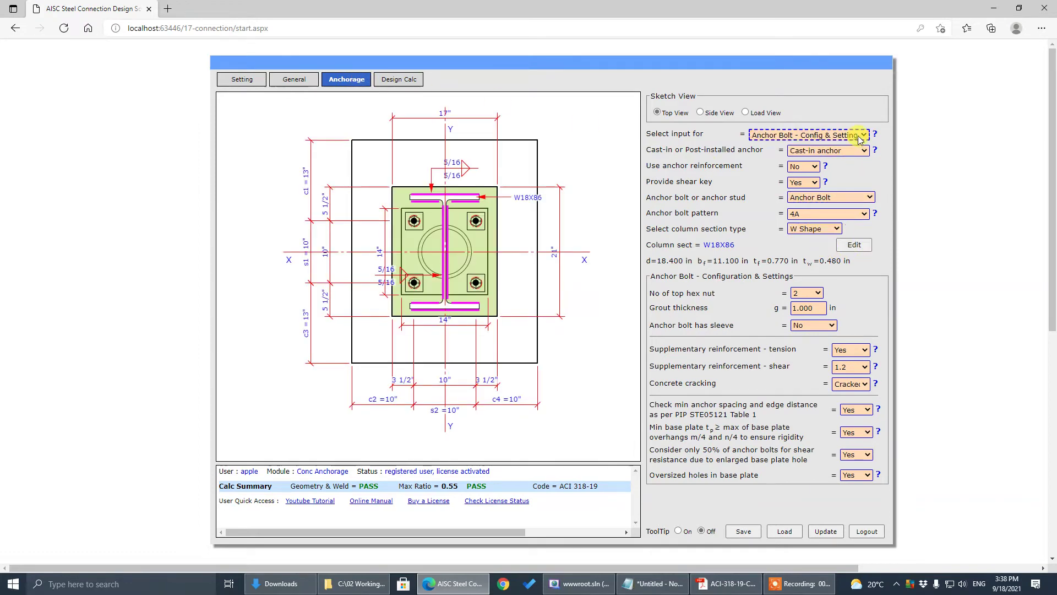
click(852, 136)
click(844, 150)
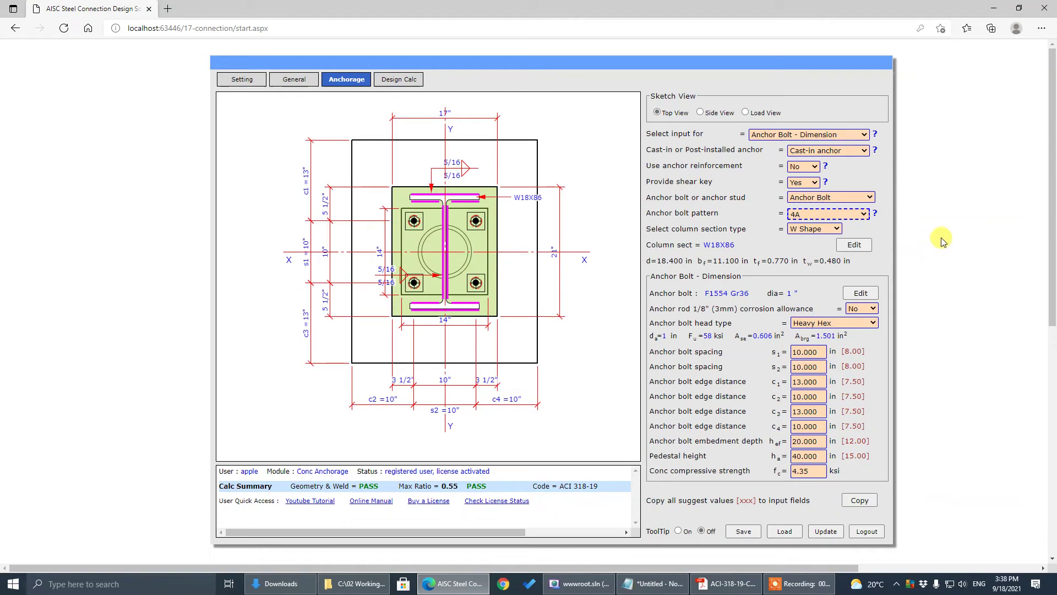
click(859, 242)
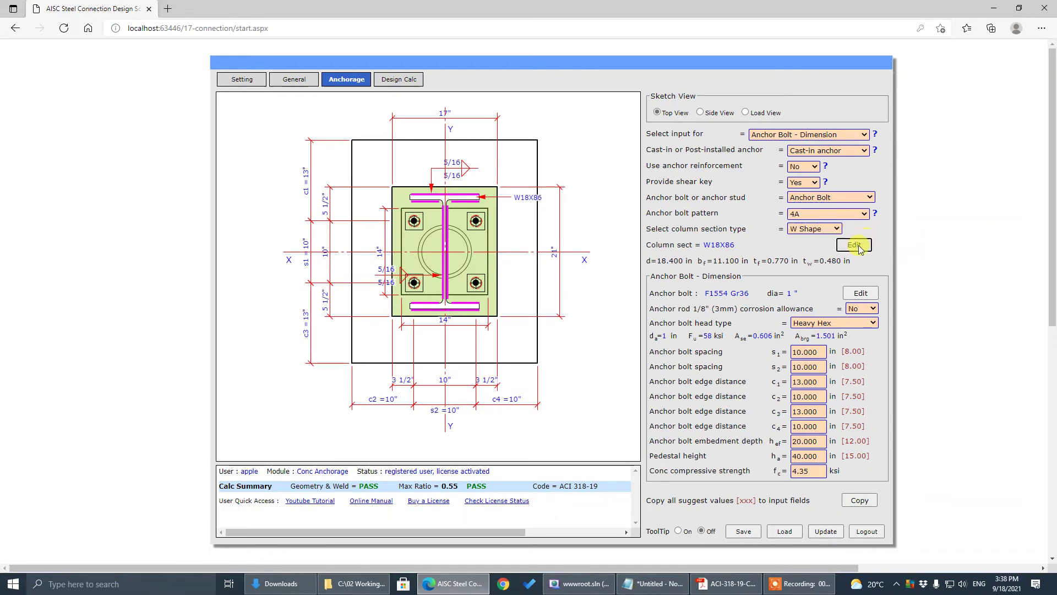
click(862, 290)
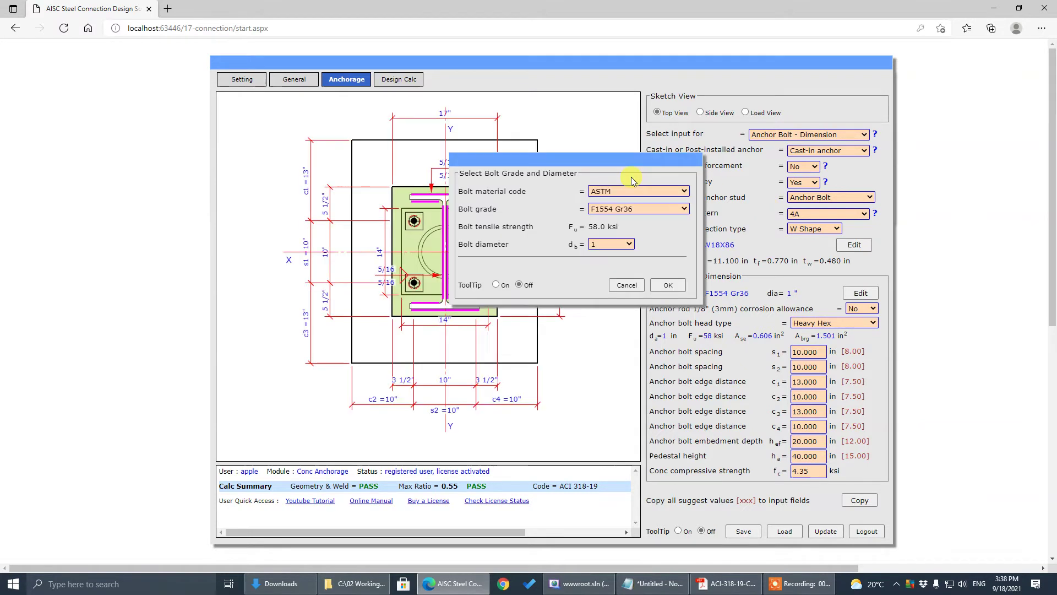
click(652, 214)
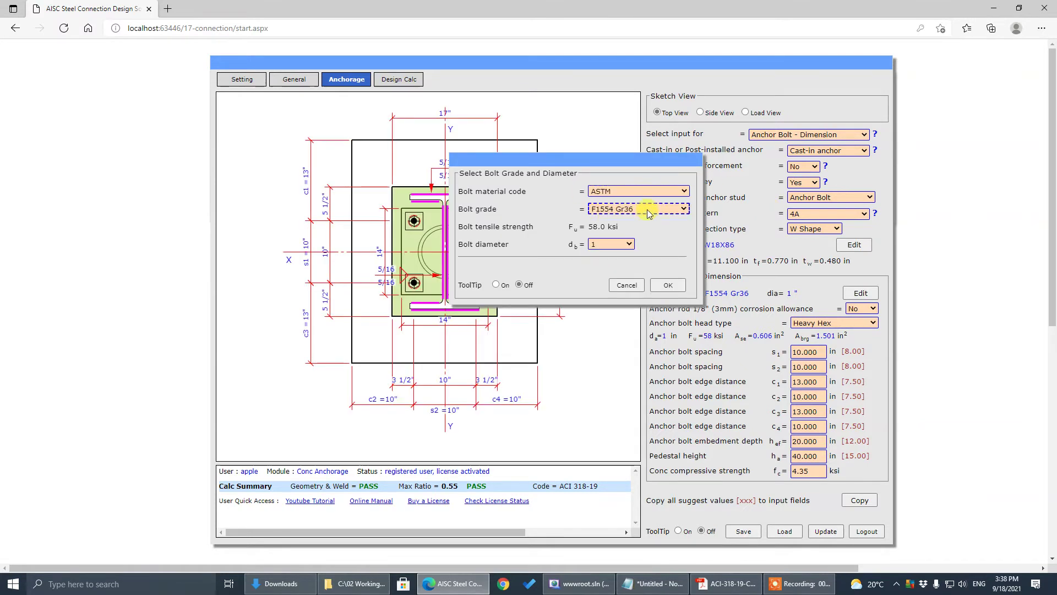
click(649, 215)
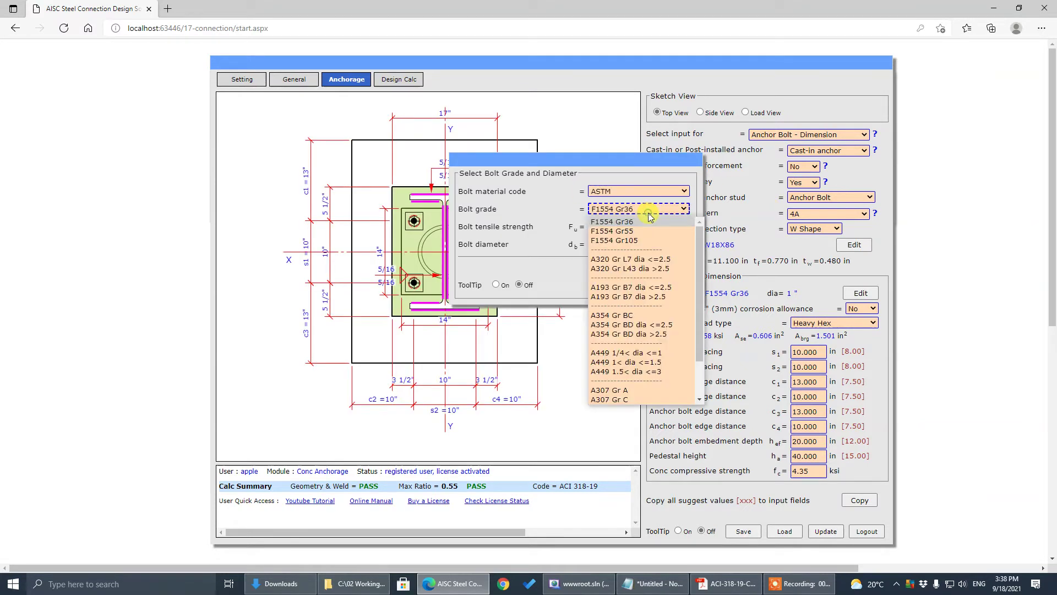
click(656, 269)
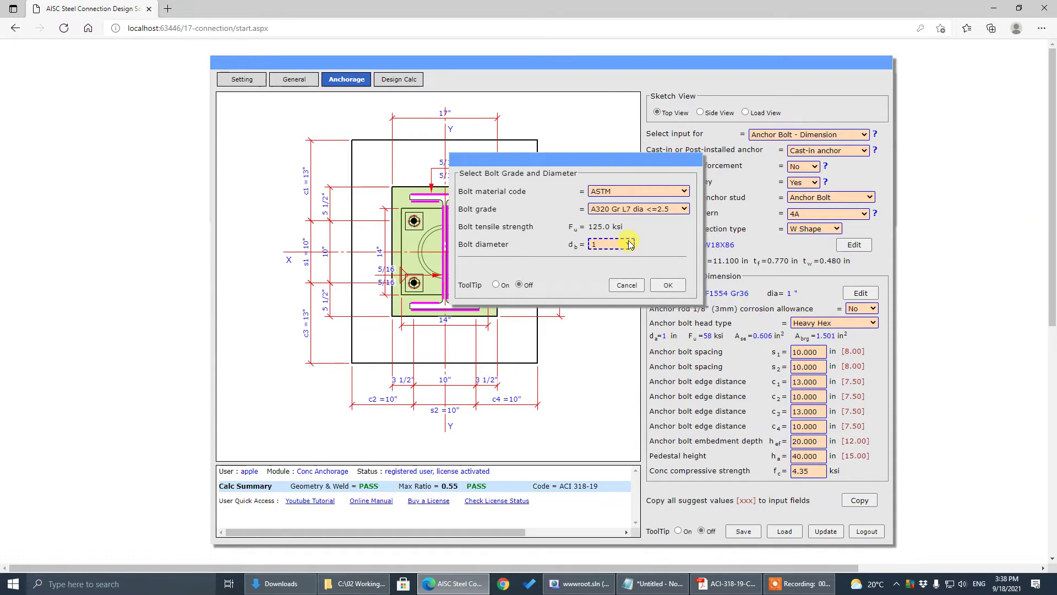
click(630, 244)
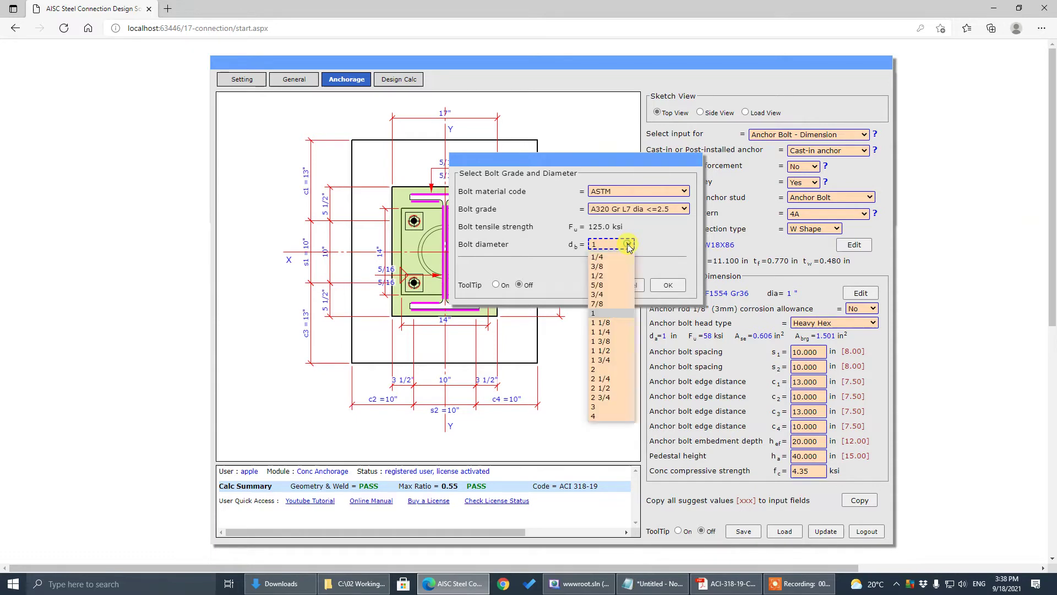
click(625, 350)
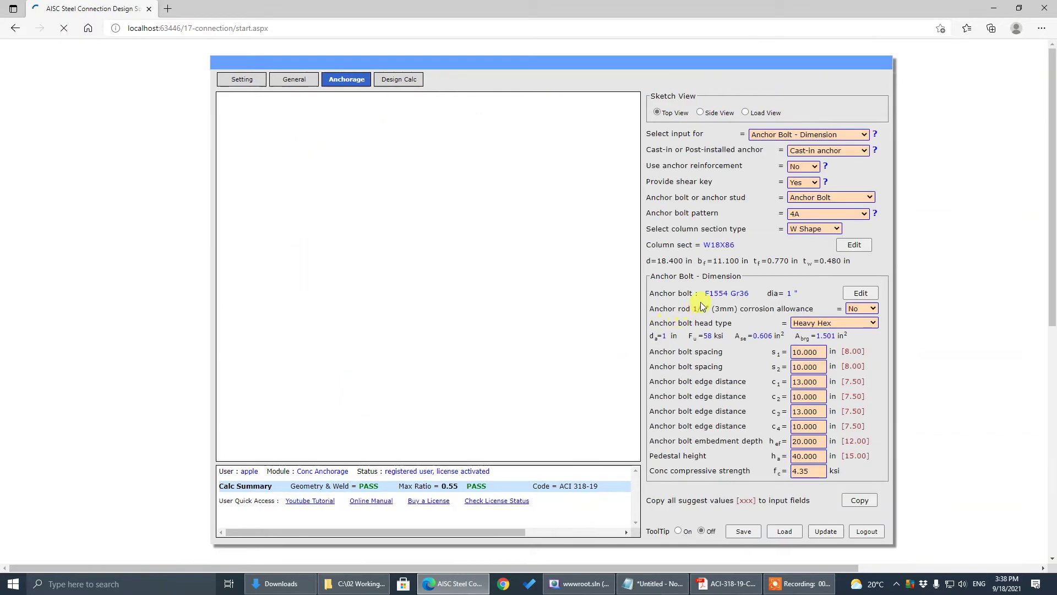
click(685, 288)
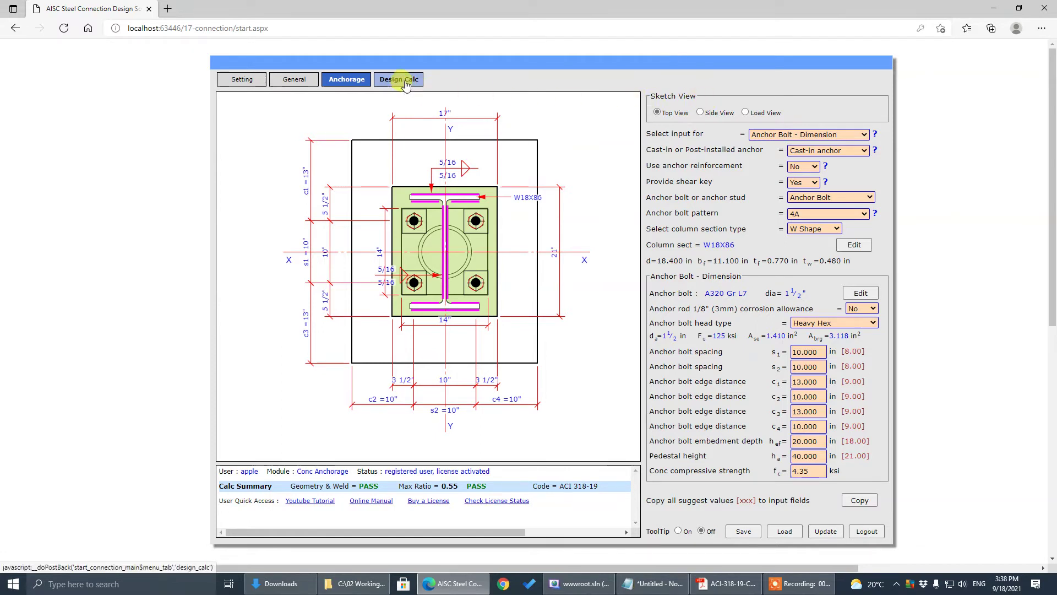
Show the load view and set Load Case 1 to 545 kips axial load and 175 kips shear in the Y direction.
click(754, 115)
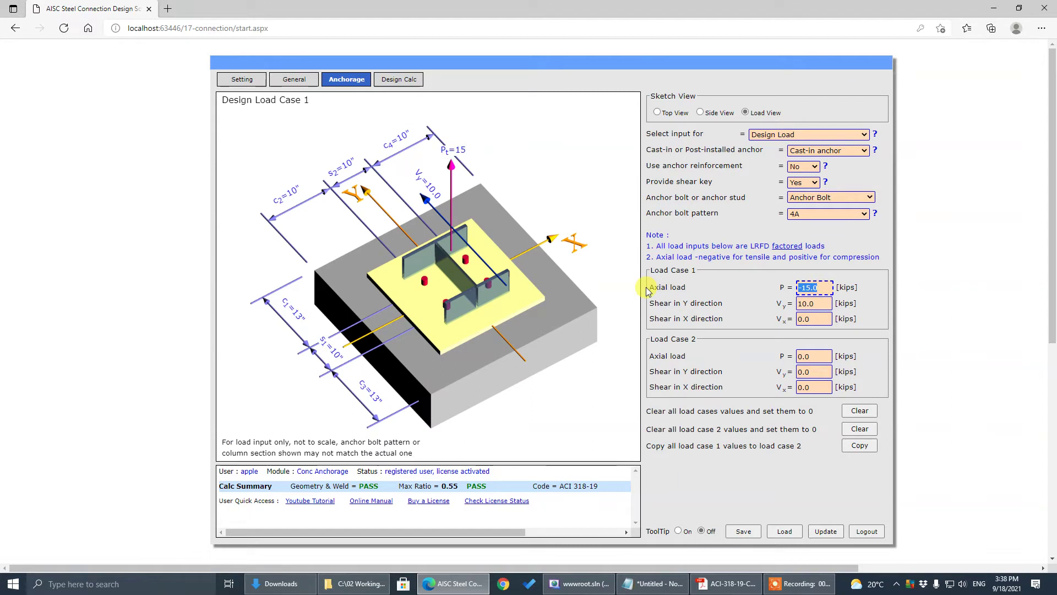
text(545)
click(824, 302)
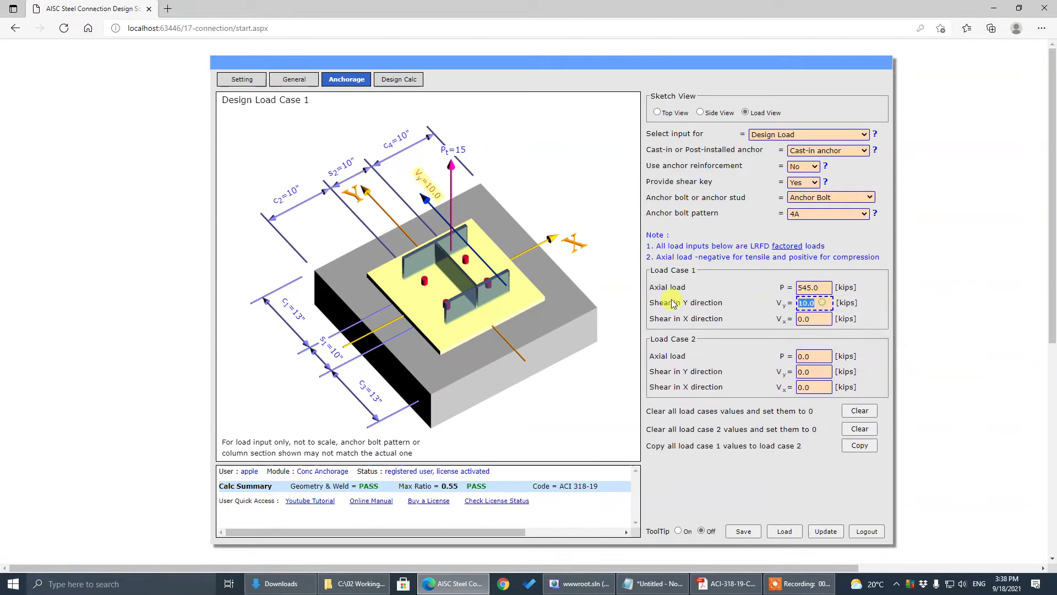
text(17)
click(811, 339)
Set Load Case 2 to -85 kips axial load and 175 kips shear in the Y direction, and update the calculation.
click(821, 356)
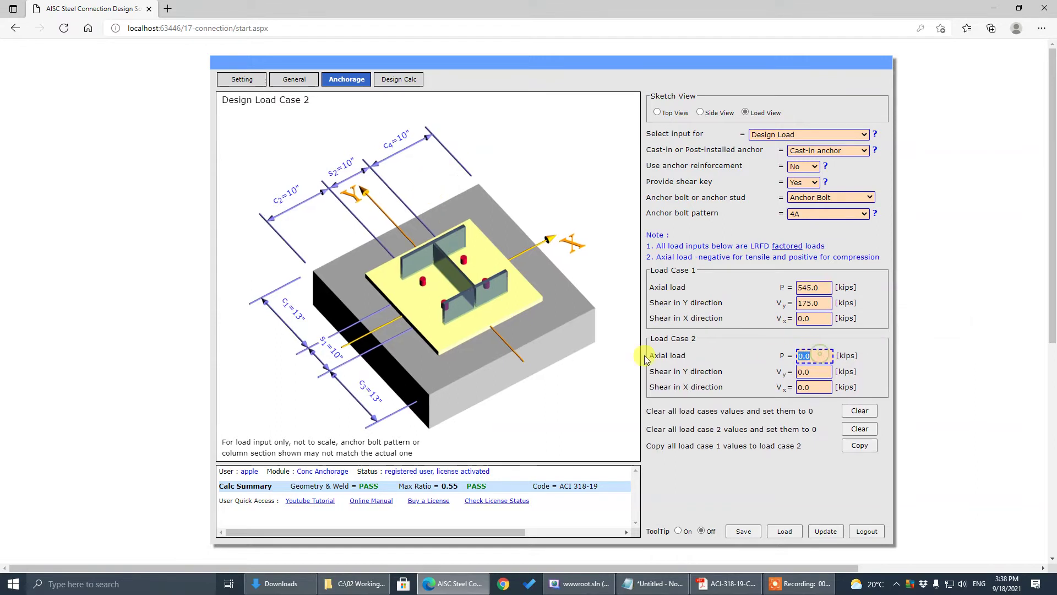
text(-85.0)
key(Tab)
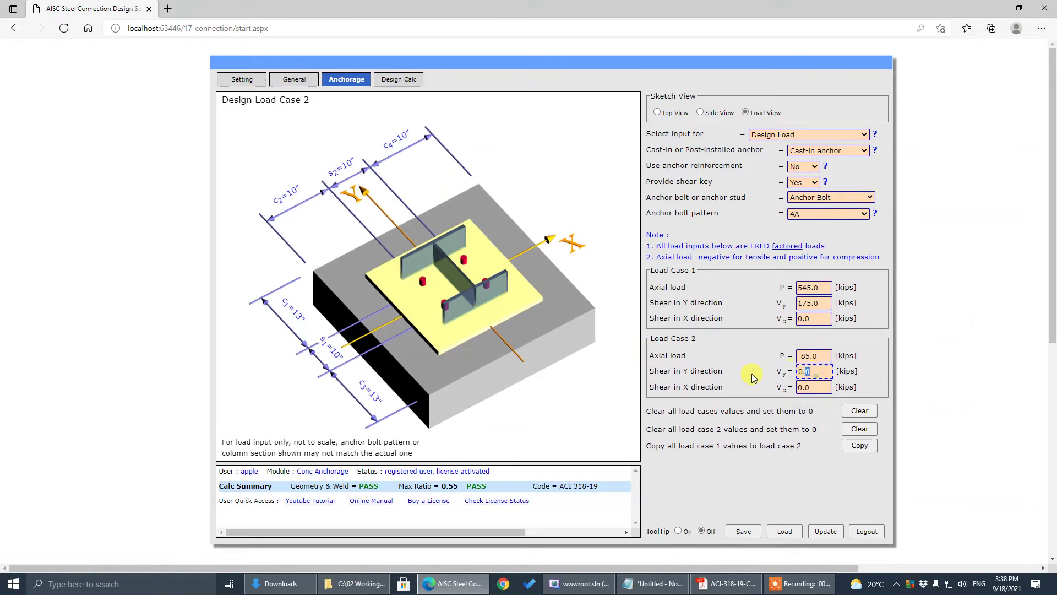
text(175.0)
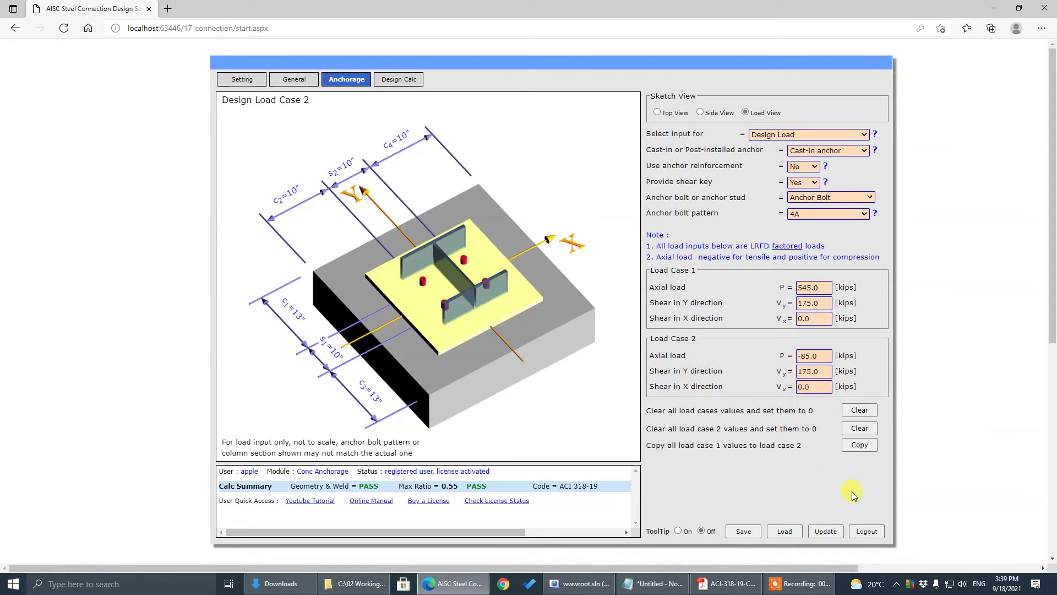
click(833, 532)
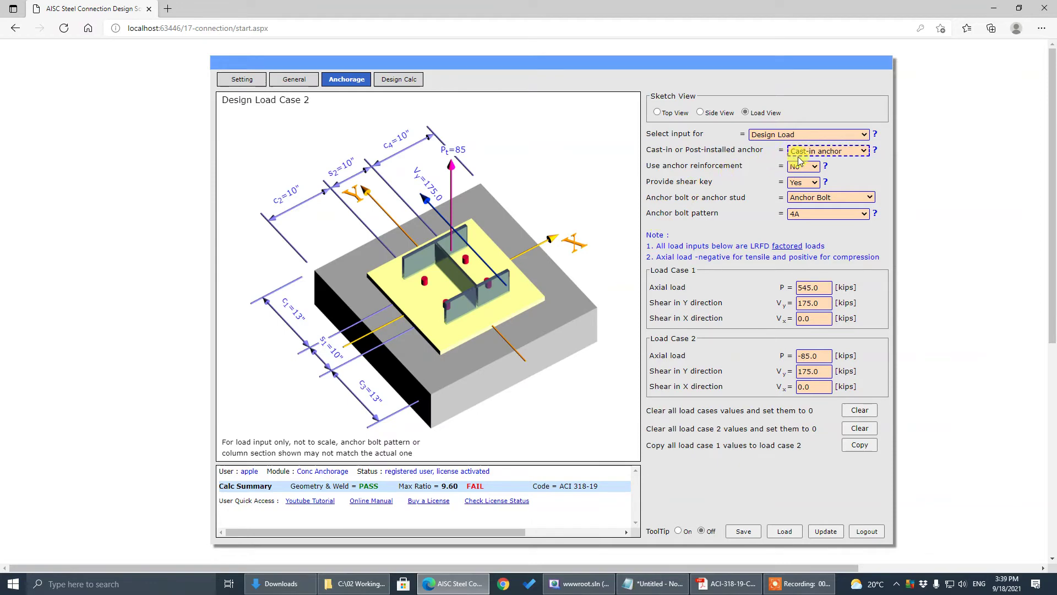
Return to the Anchor Bolt - Dimension inputs and set the use of anchor reinforcement to Yes.
click(810, 135)
click(819, 148)
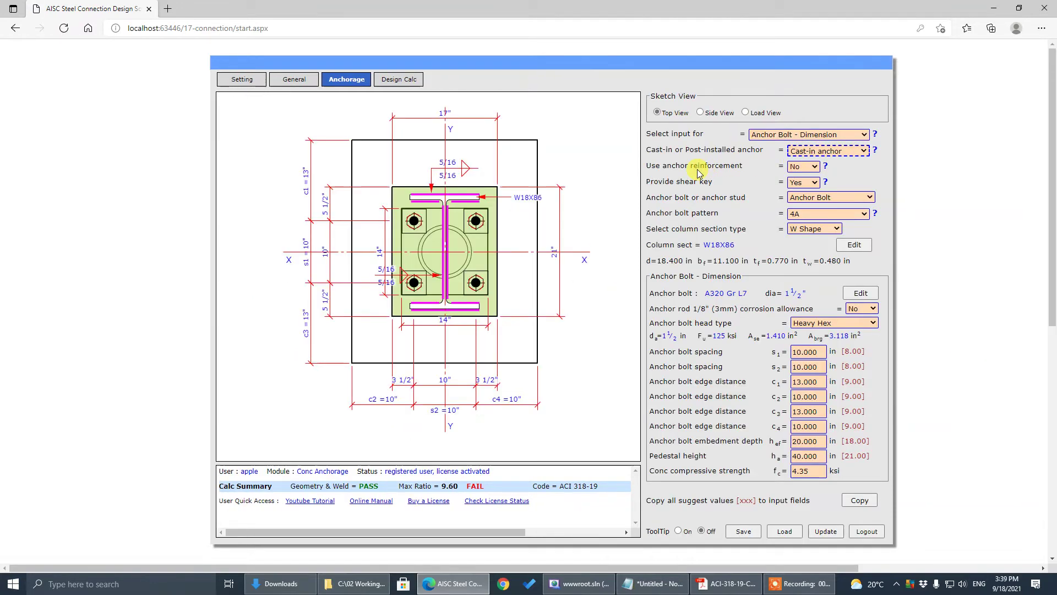
click(808, 174)
click(802, 185)
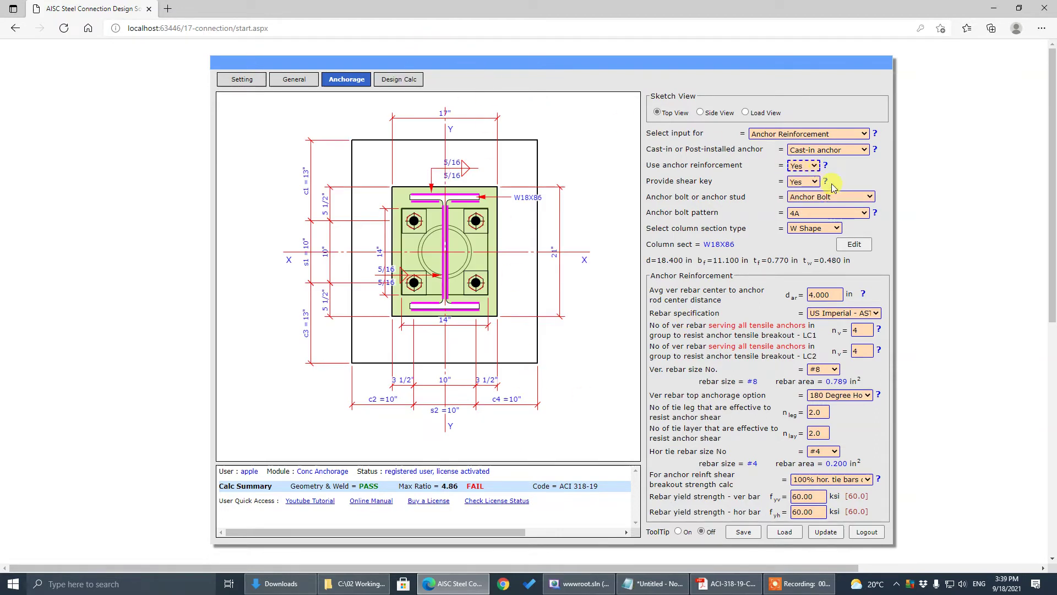
Examine the pedestal reinforcement and tie detailing on page 30 of the tutorial PDF, and return to the anchorage form.
click(820, 414)
key(shift+Tab)
key(alt+Tab)
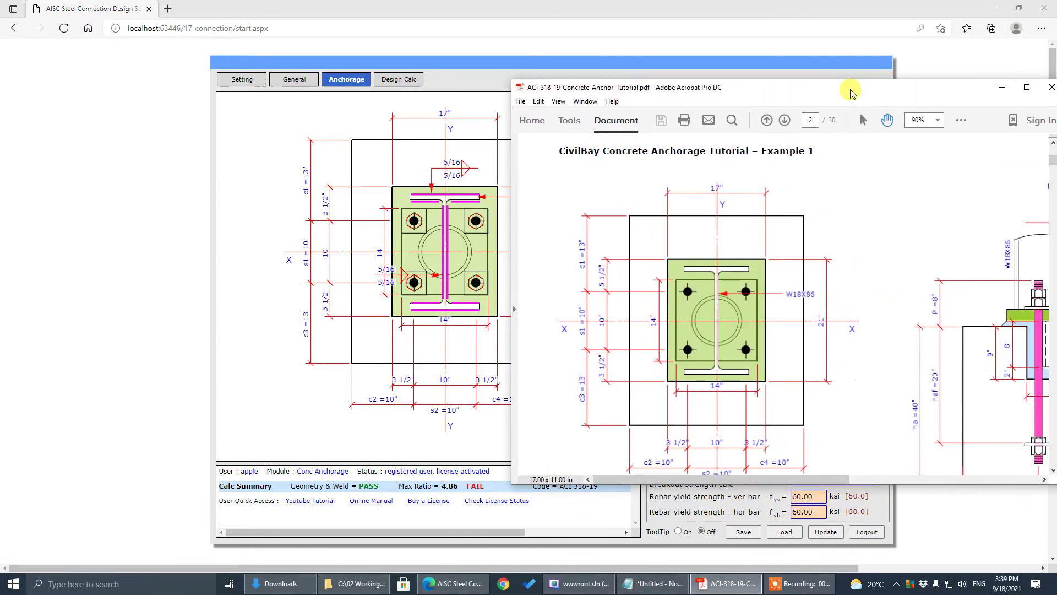
click(934, 91)
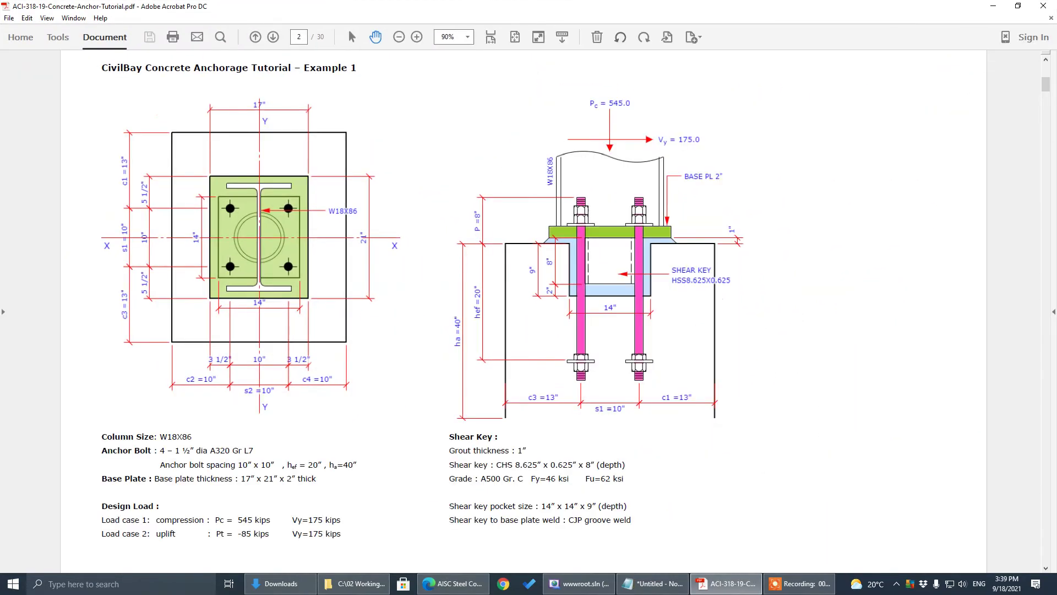
drag(1046, 85, 1044, 551)
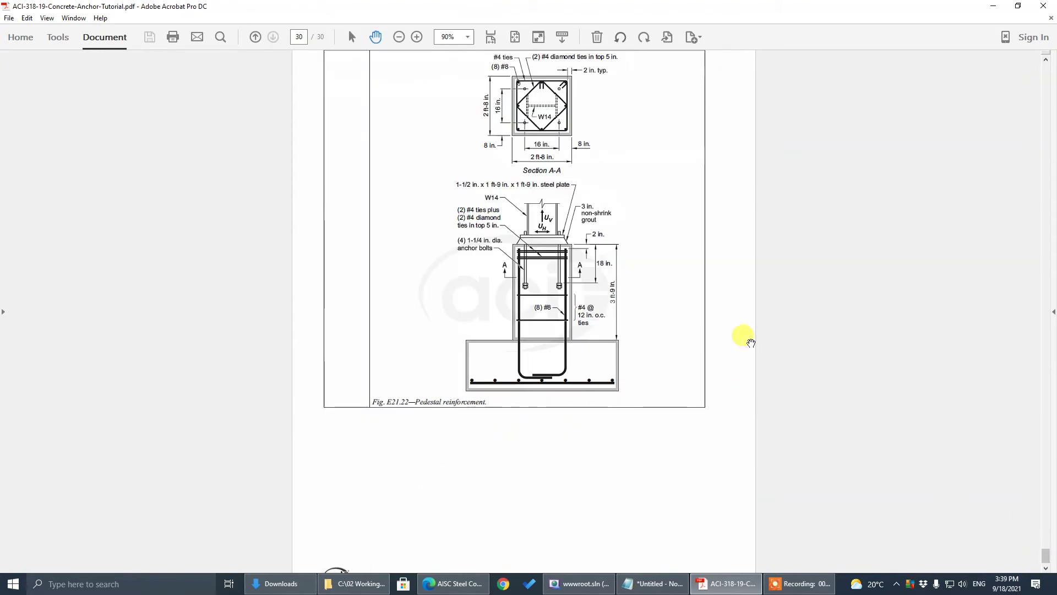
click(467, 37)
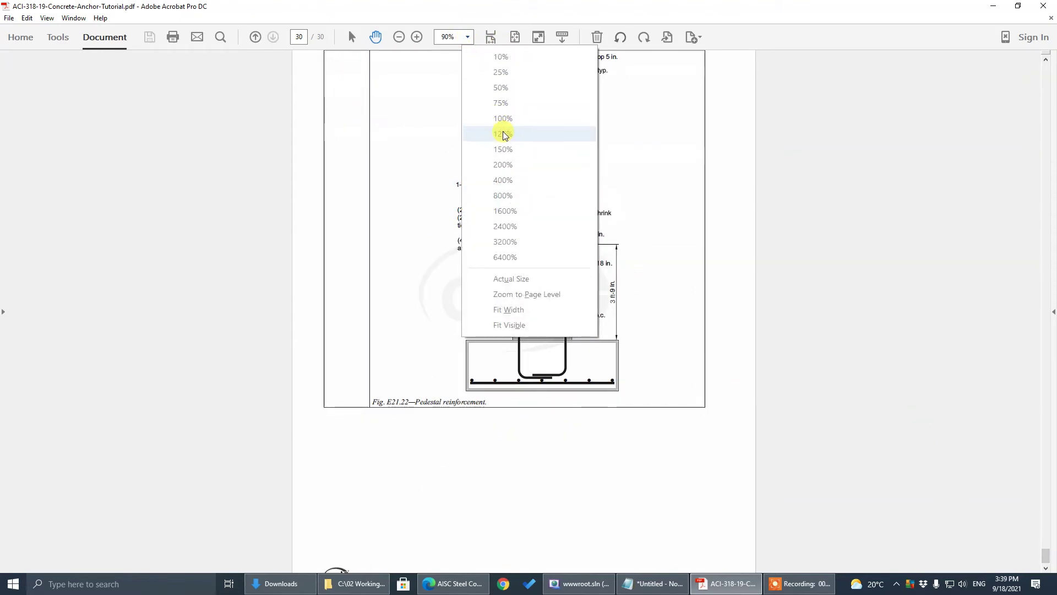
click(504, 134)
scroll(617, 295, up, 3)
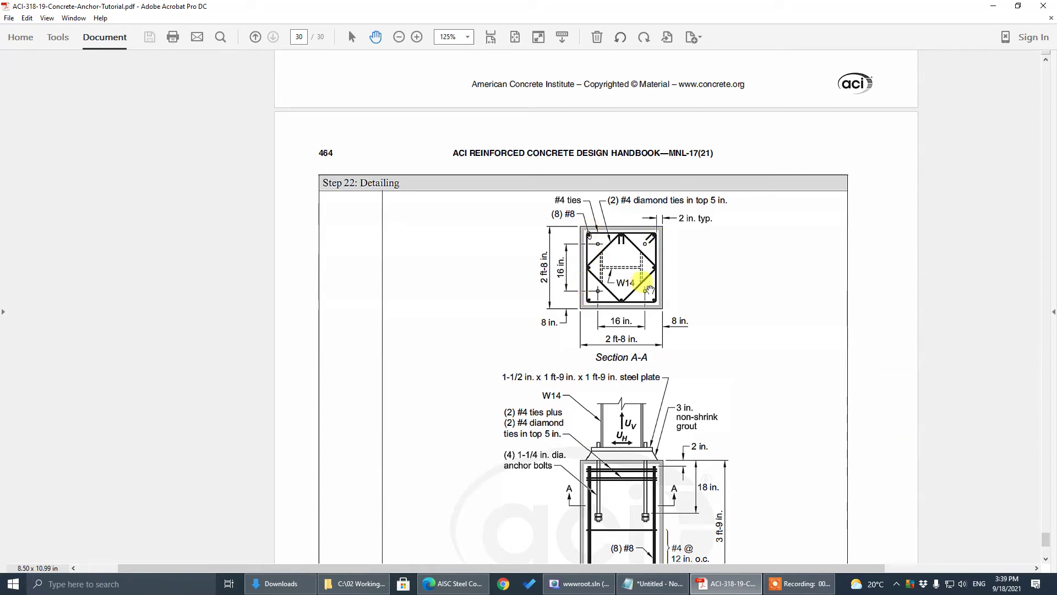
click(993, 6)
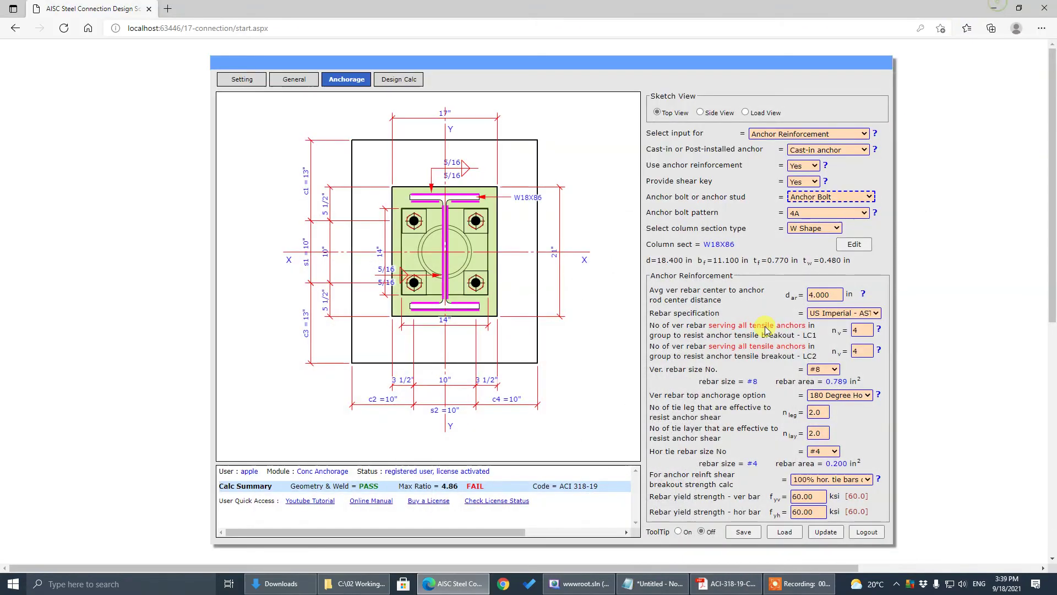
Set the horizontal tie rebar size to #5 in the anchor reinforcement inputs.
click(811, 413)
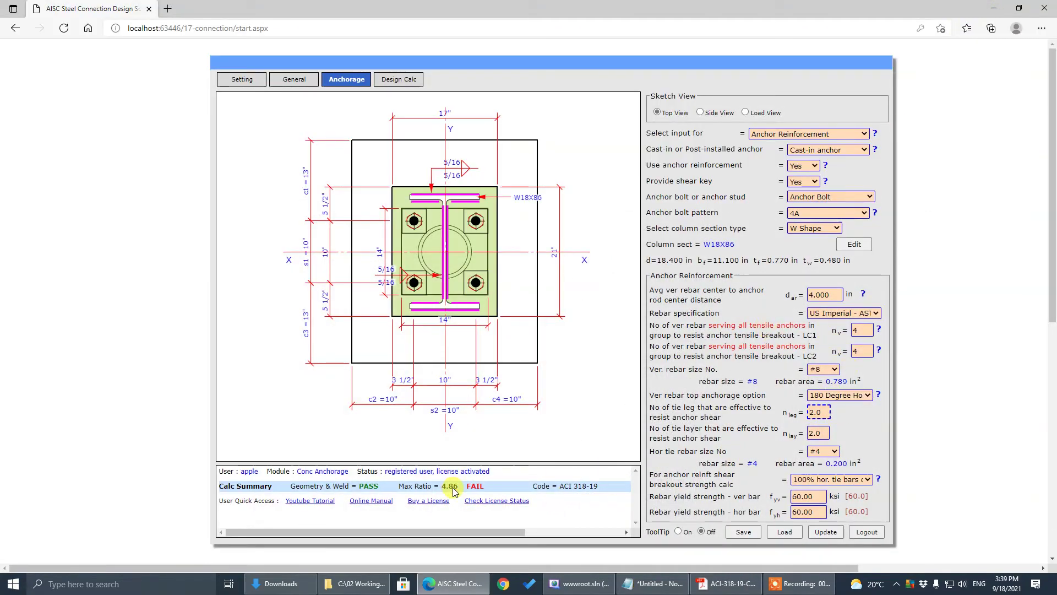
key(shift+Tab)
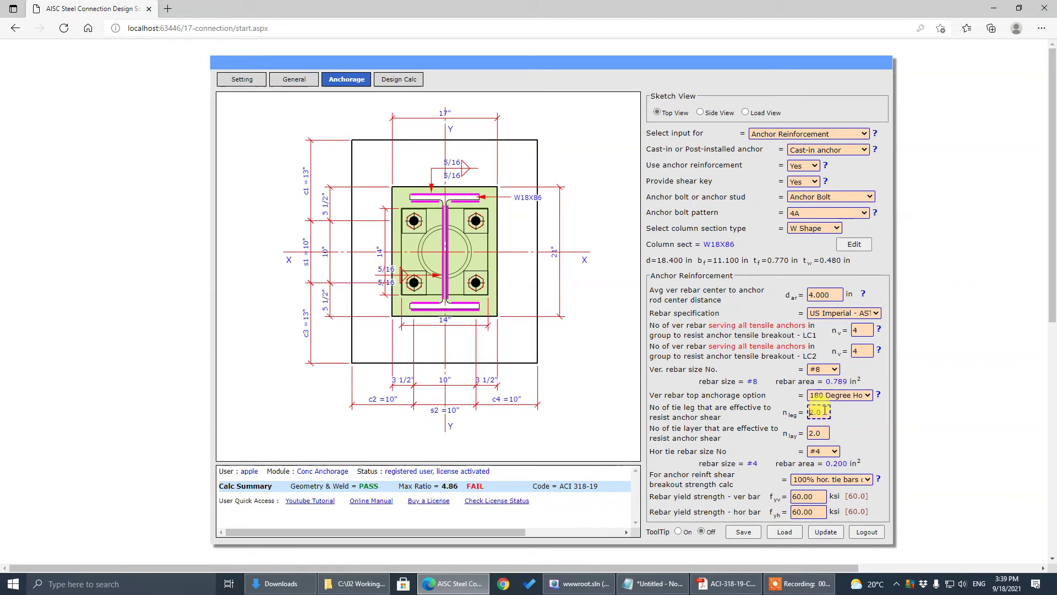
click(822, 455)
click(818, 483)
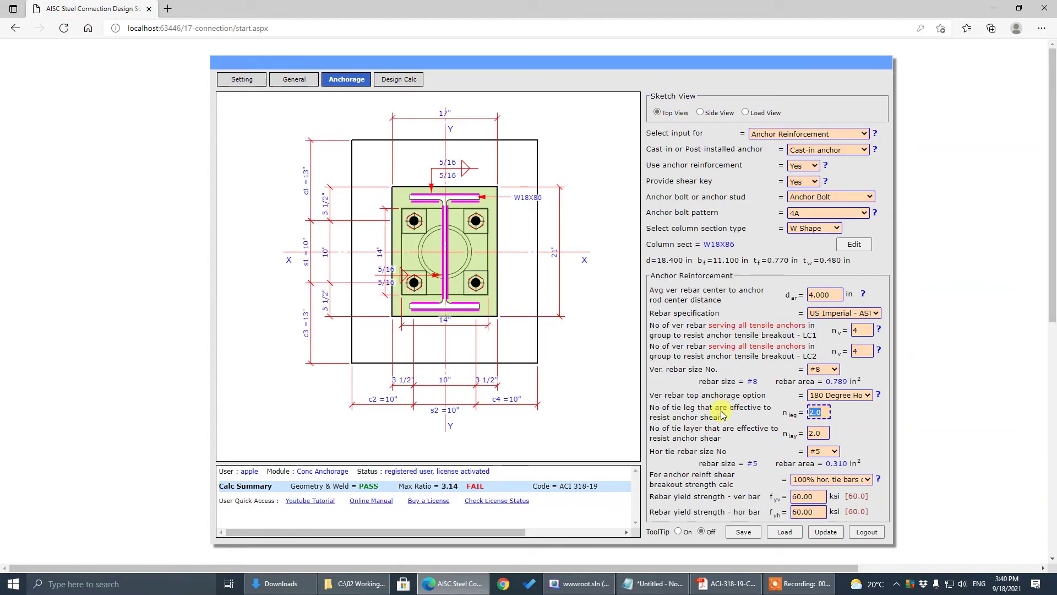
Set the ties effective in resisting anchor shear to 6 legs and 3 layers.
text(6.0)
click(822, 431)
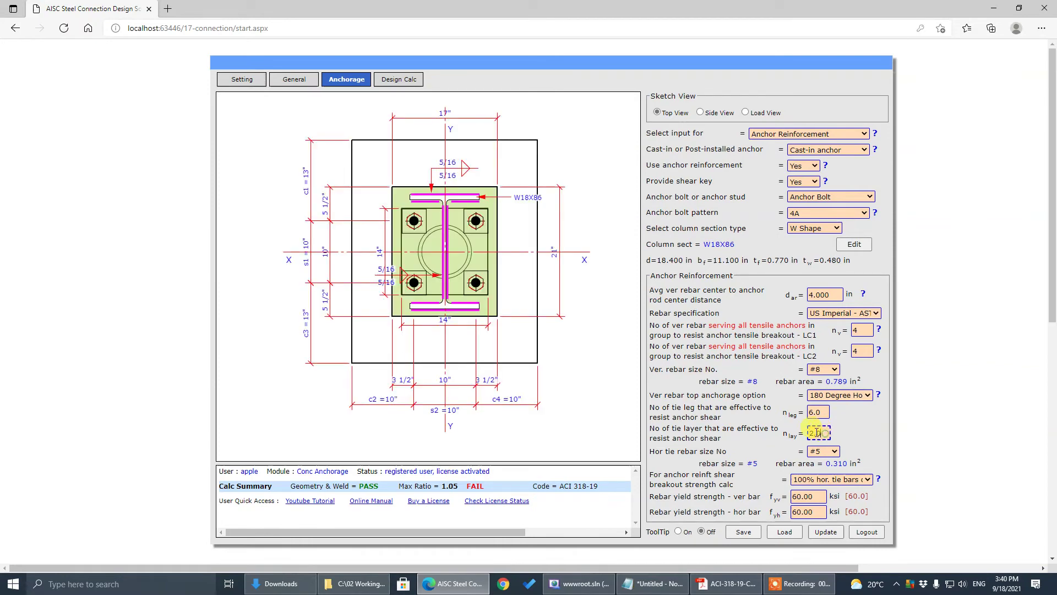
text(3.0)
key(Return)
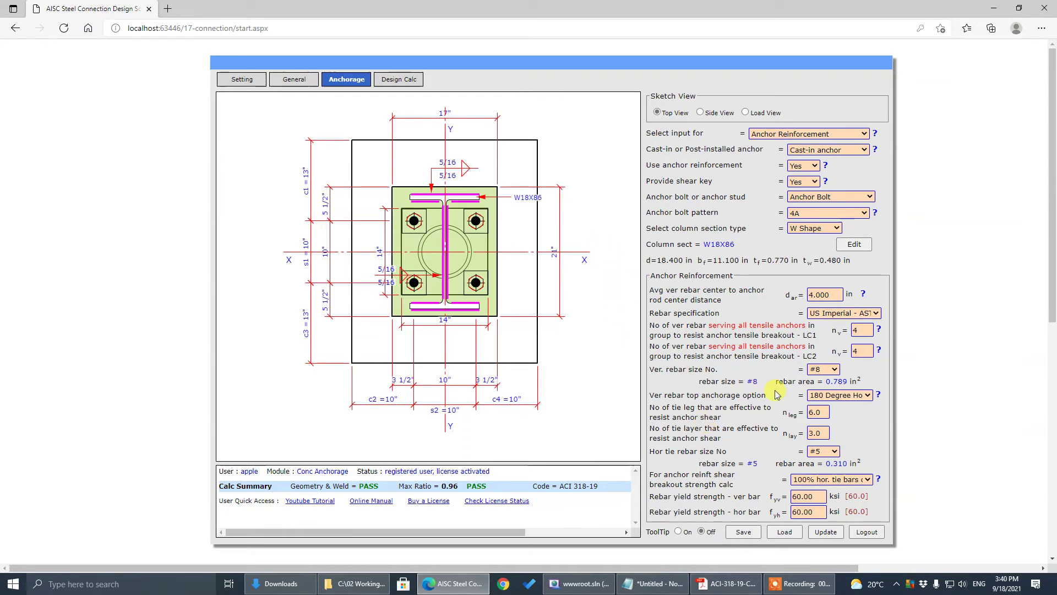
click(824, 431)
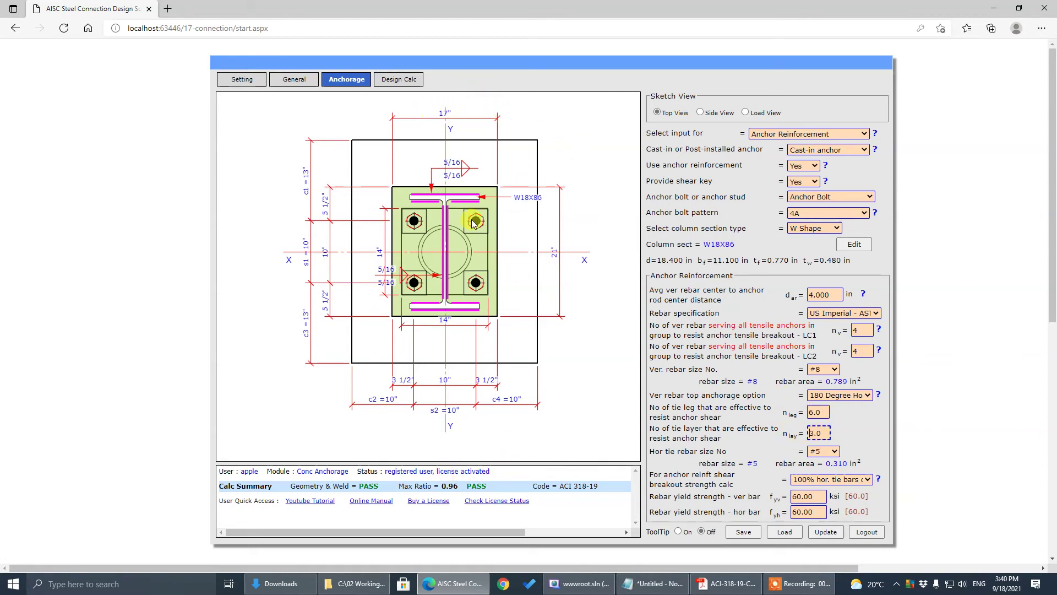
Open the design calculation and review the overall result summary and the Anchor-LC1 checks, hiding the LC1 section again.
click(411, 80)
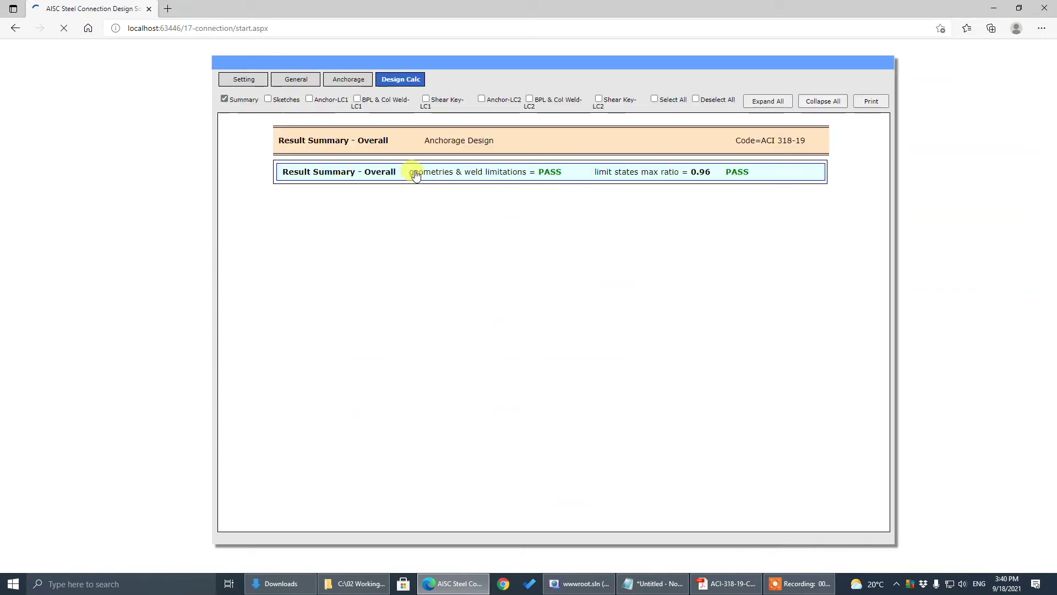
click(684, 184)
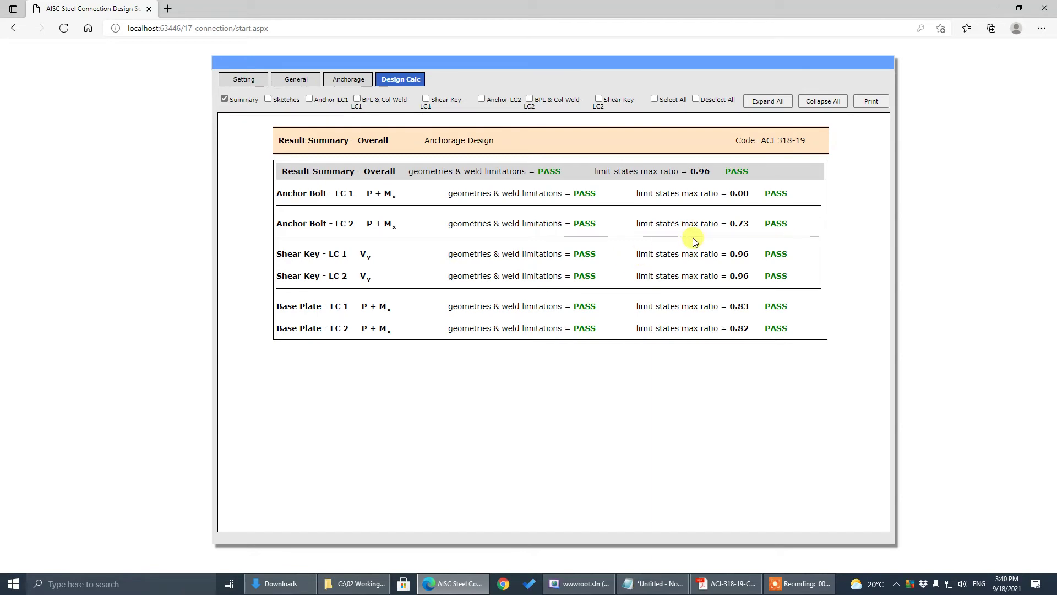
click(321, 103)
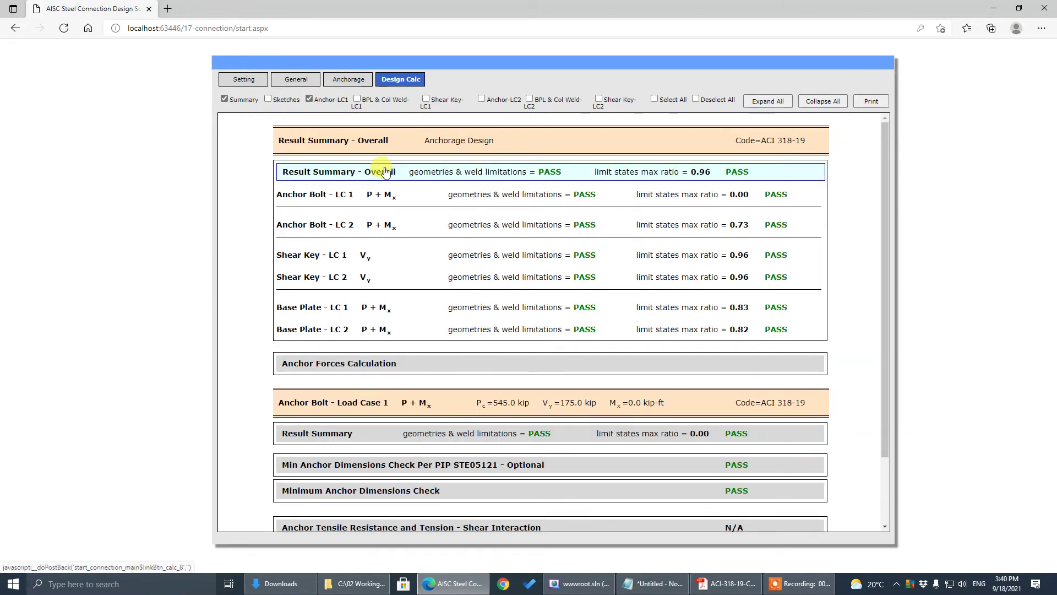
click(385, 172)
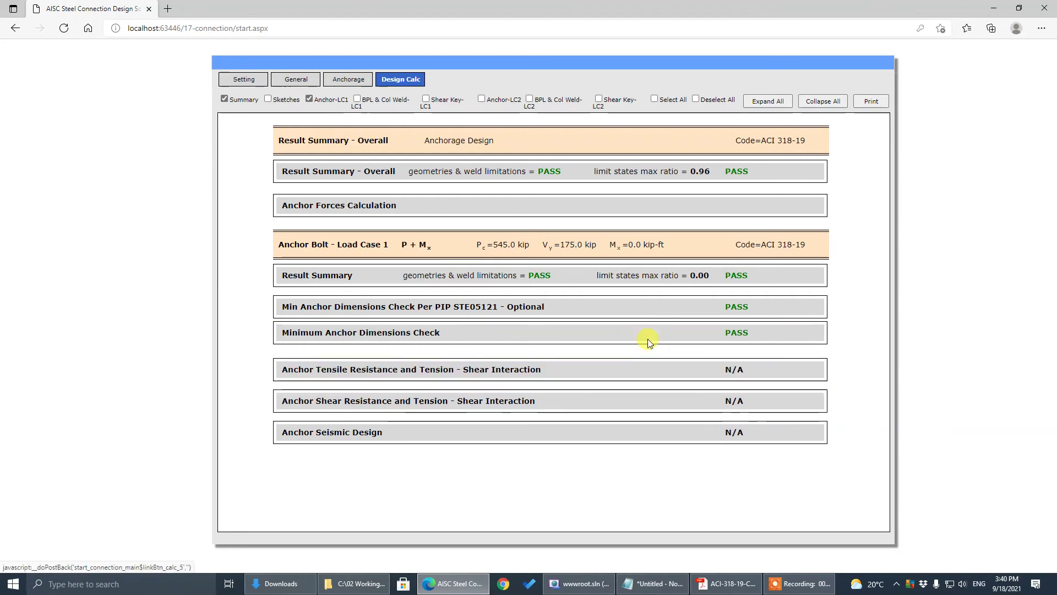
click(309, 99)
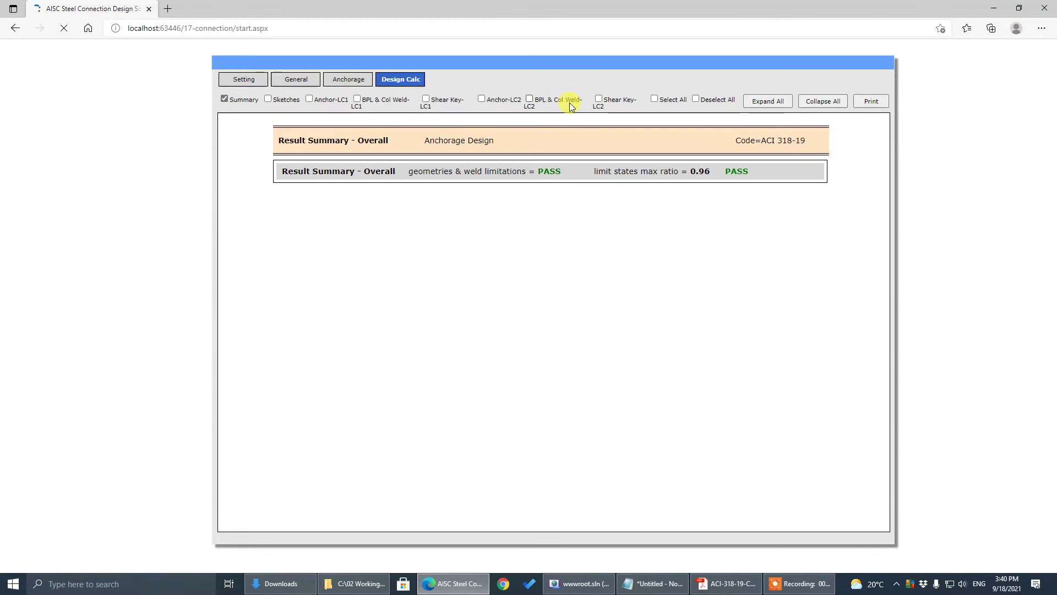
Display the Anchor-LC2 checks, include all report sections in the design calculation and expand every one of them.
click(493, 100)
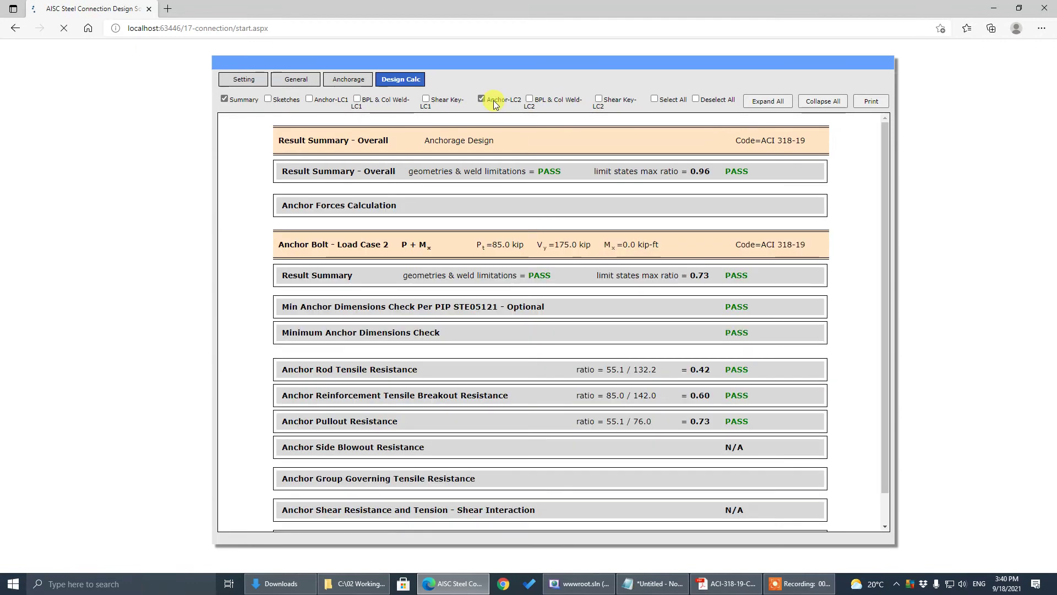
scroll(561, 418, down, 2)
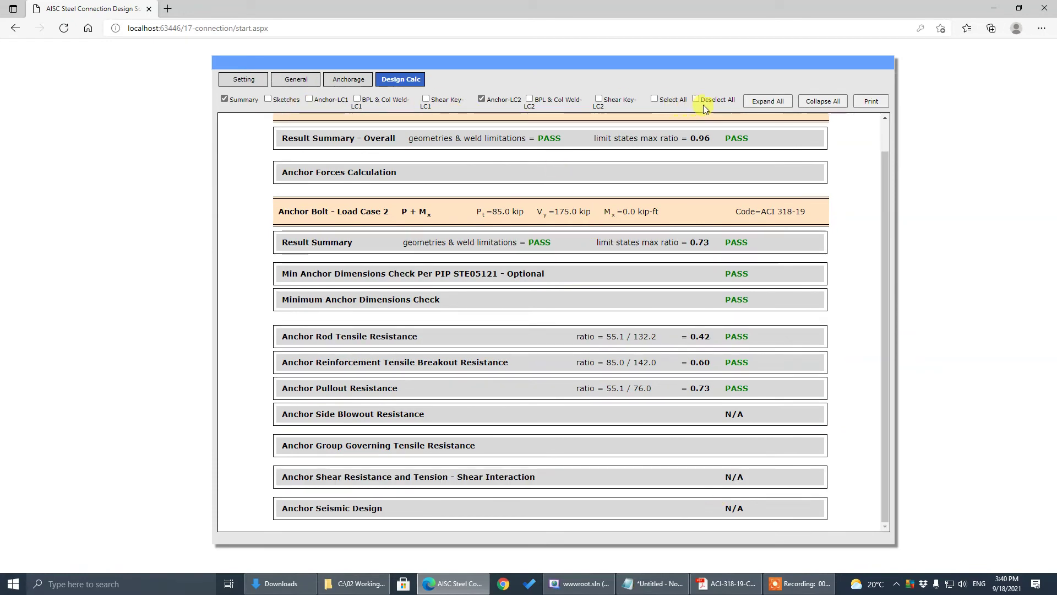
click(666, 102)
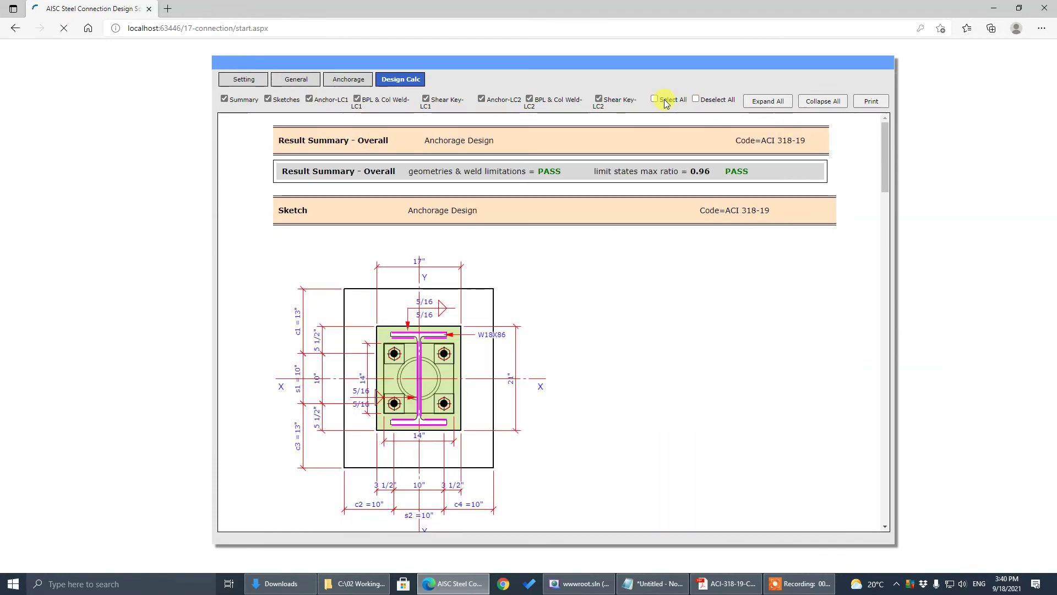
click(771, 102)
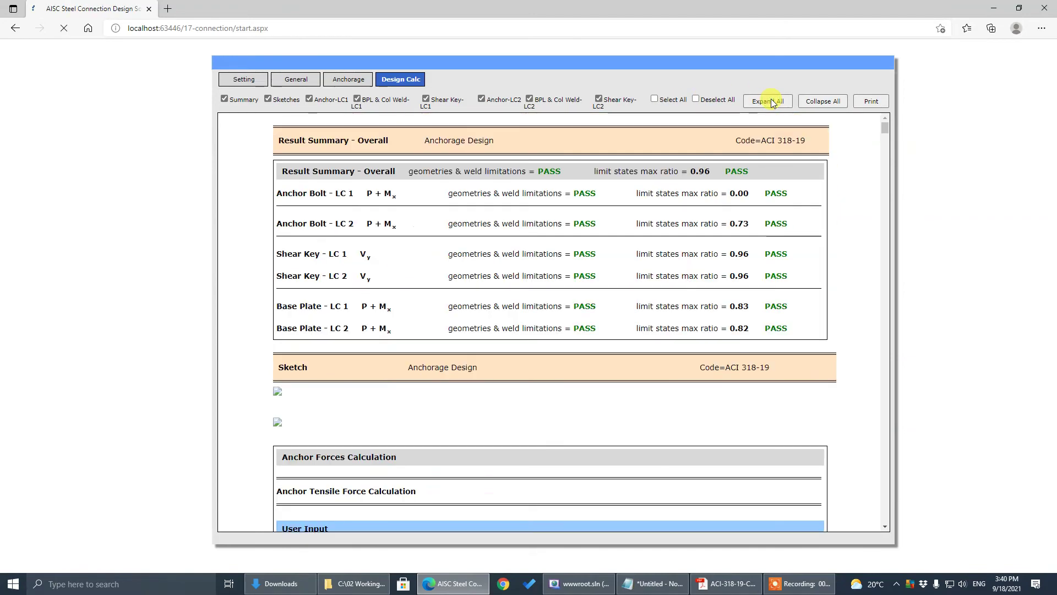
Open the printable version of the full design calculation in a maximized window and review its overall result summary.
drag(891, 130, 899, 109)
click(872, 101)
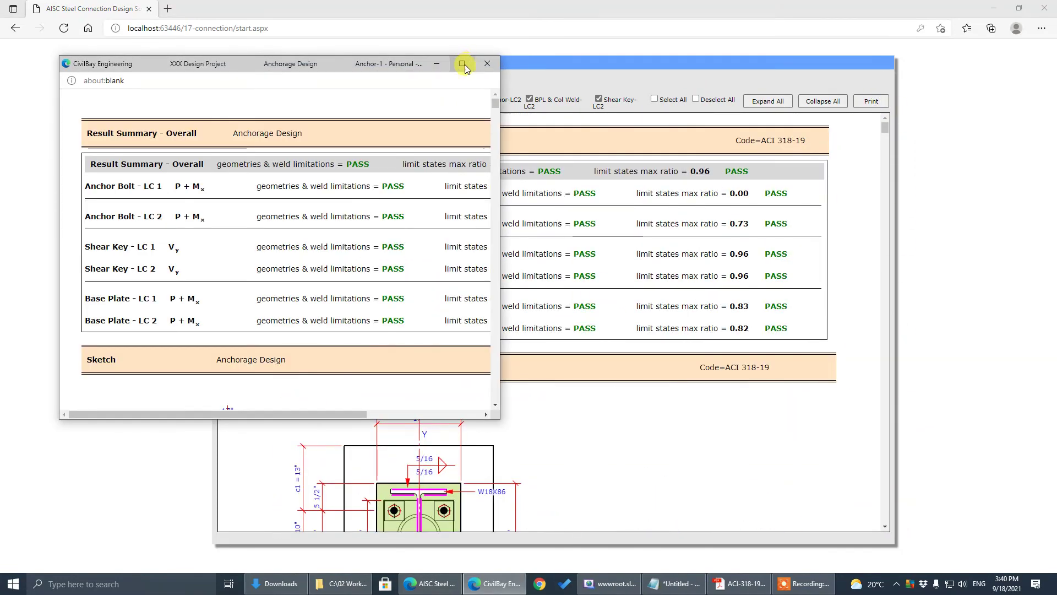
click(462, 63)
scroll(636, 441, down, 8)
scroll(634, 405, up, 5)
scroll(634, 405, up, 3)
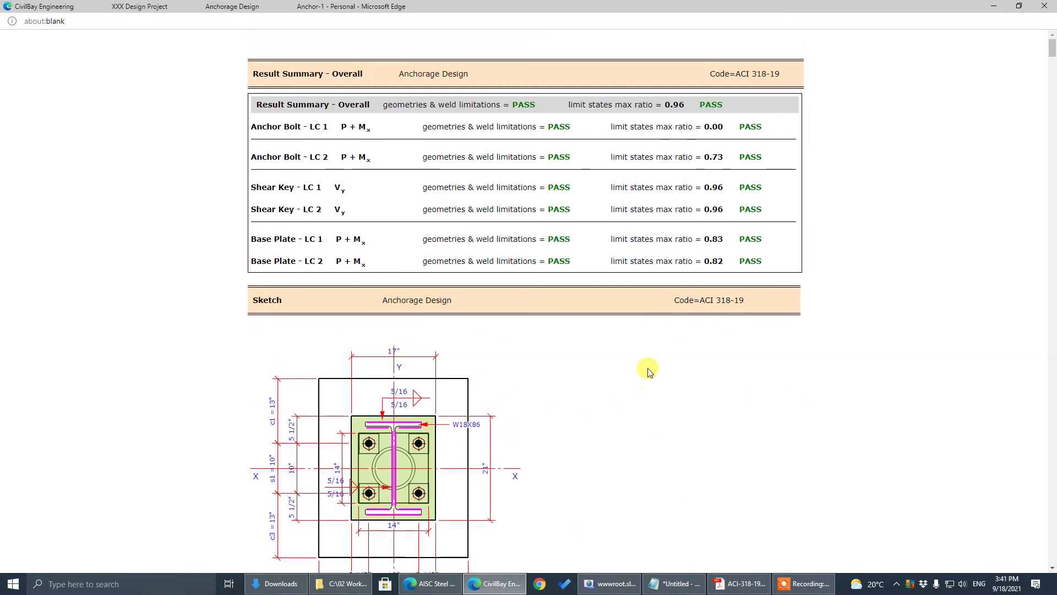
Examine the anchorage sketches for both design load cases and the user input in the Anchor Forces Calculation.
scroll(630, 326, down, 7)
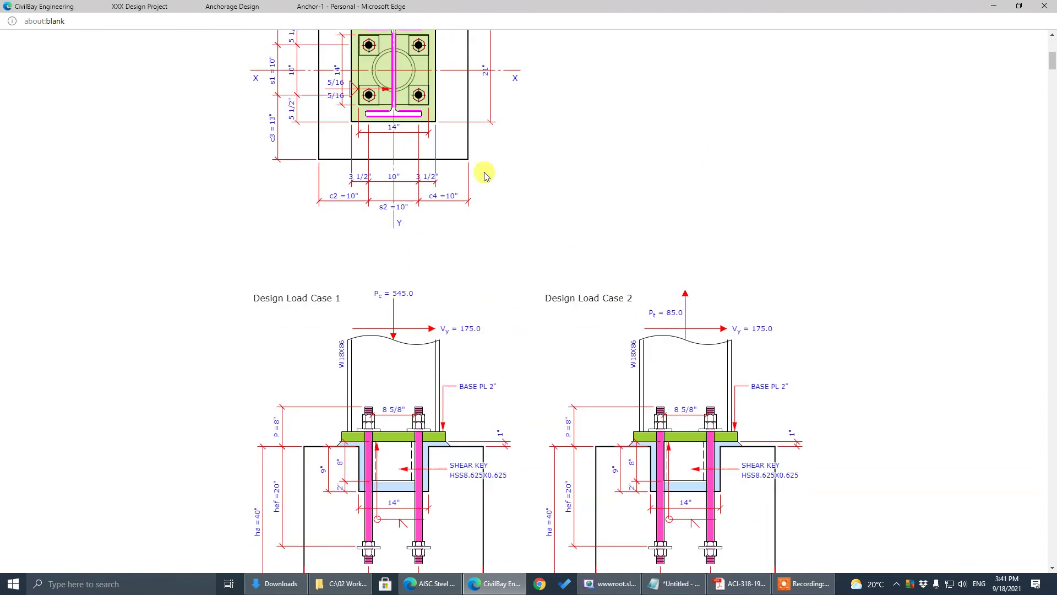
scroll(453, 229, down, 4)
scroll(446, 245, up, 2)
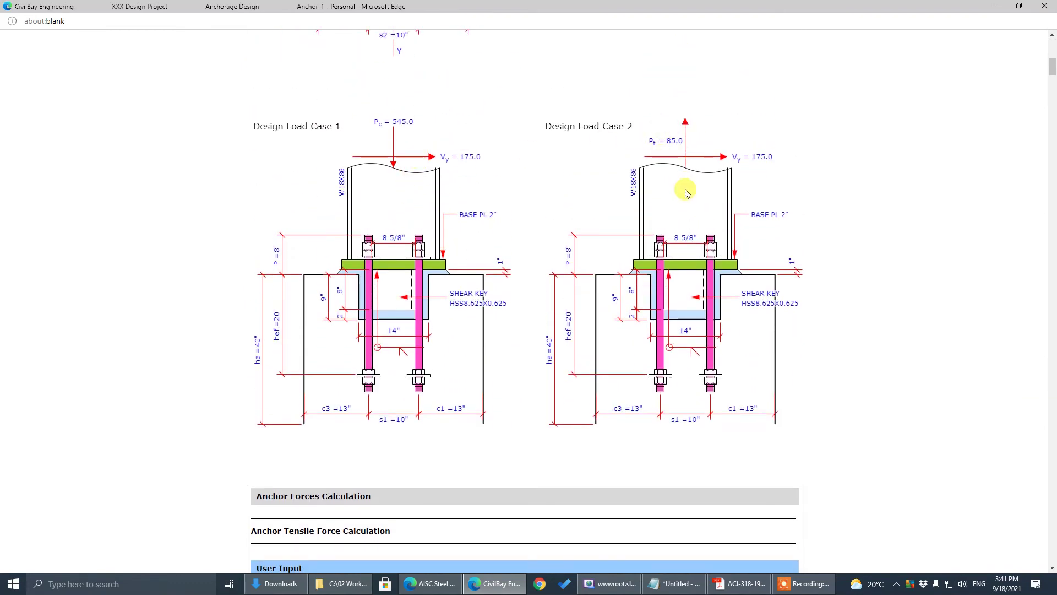
scroll(686, 192, down, 7)
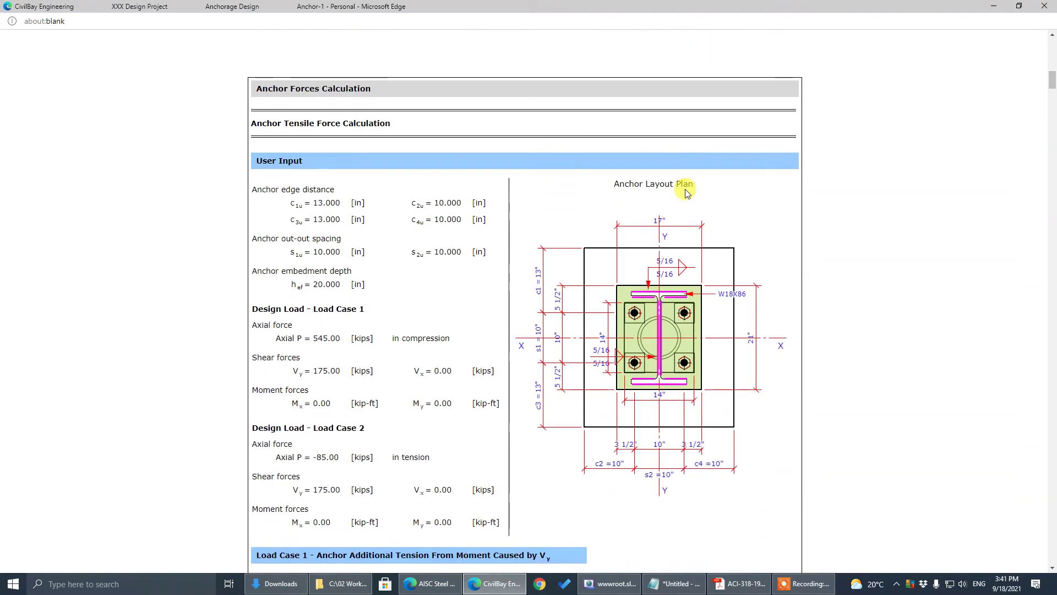
scroll(685, 191, up, 4)
scroll(684, 193, down, 14)
scroll(685, 192, up, 6)
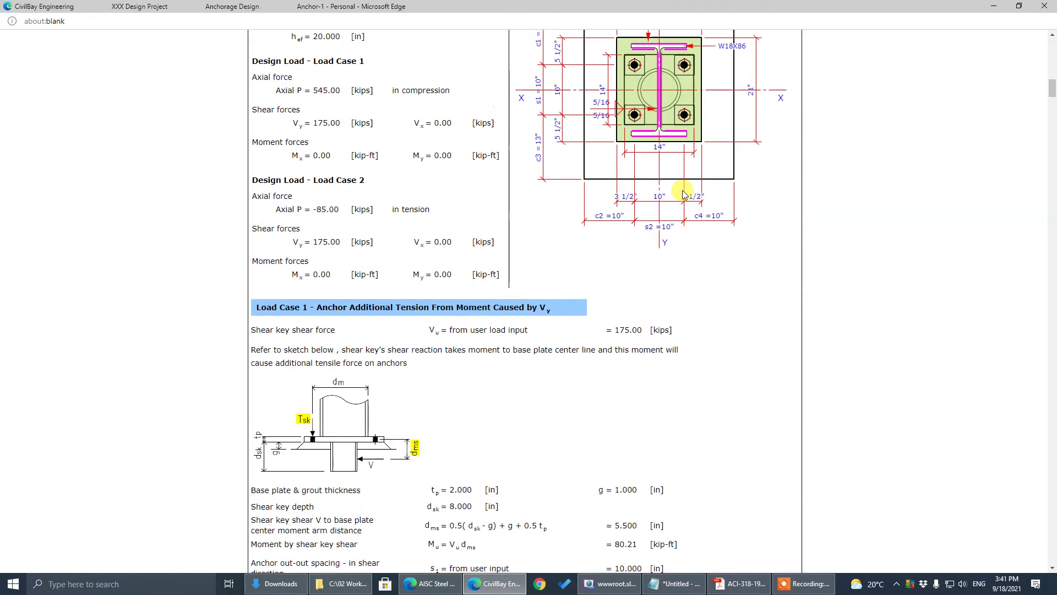
Review the anchor bolt checks for Load Cases 1 and 2 and the shear key dimension and breakout checks in the printable report.
scroll(421, 300, down, 16)
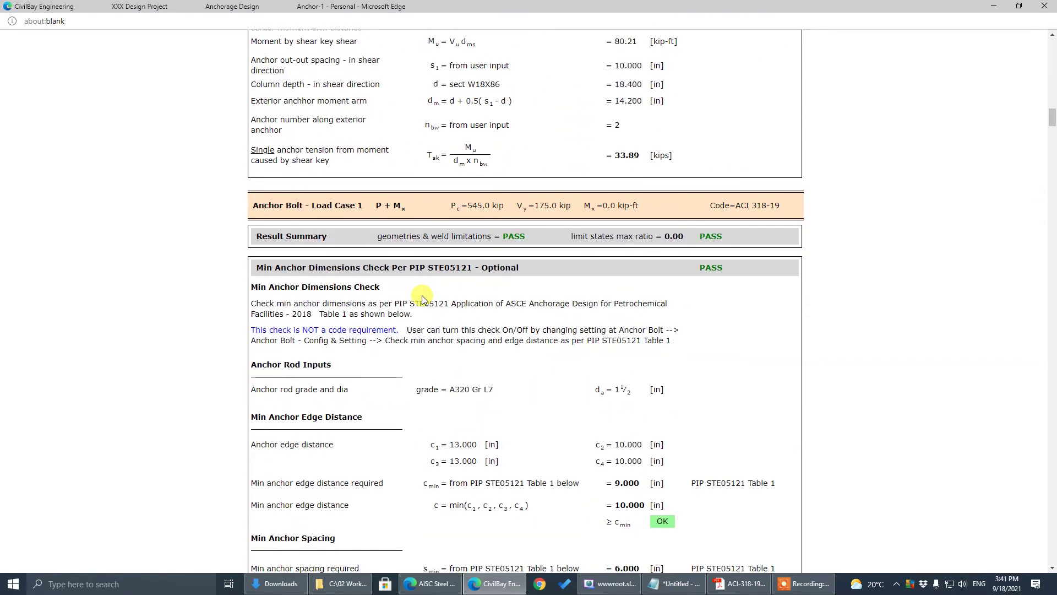
scroll(514, 289, down, 20)
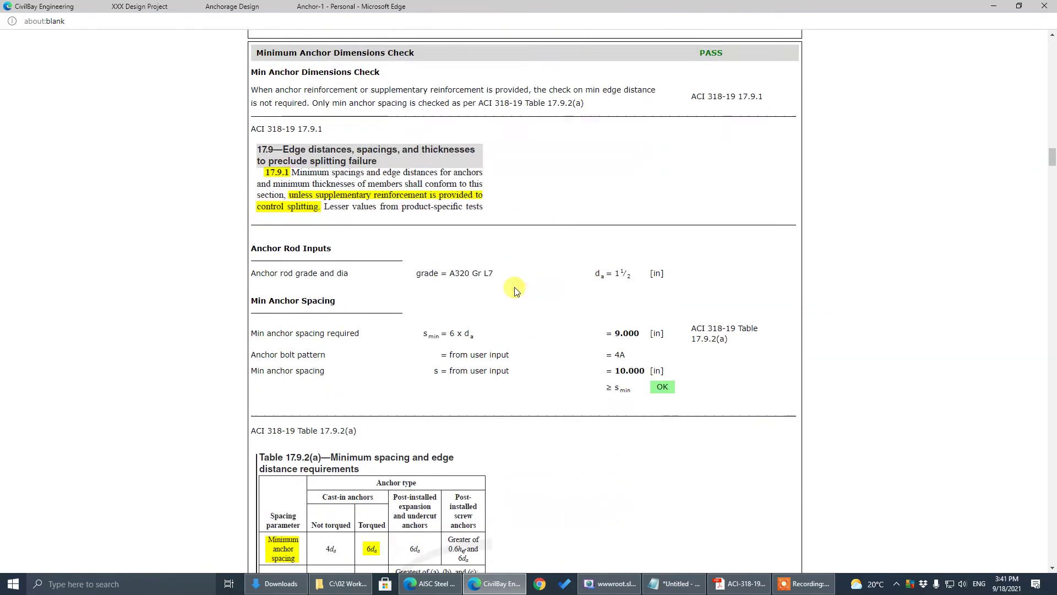
scroll(516, 289, down, 7)
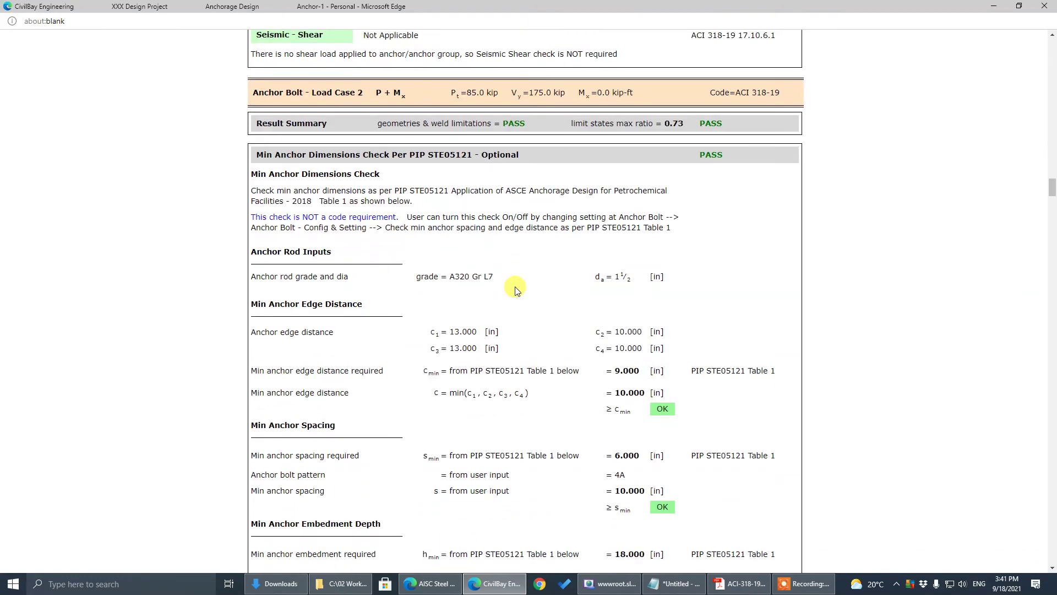
scroll(516, 289, down, 20)
scroll(517, 283, down, 20)
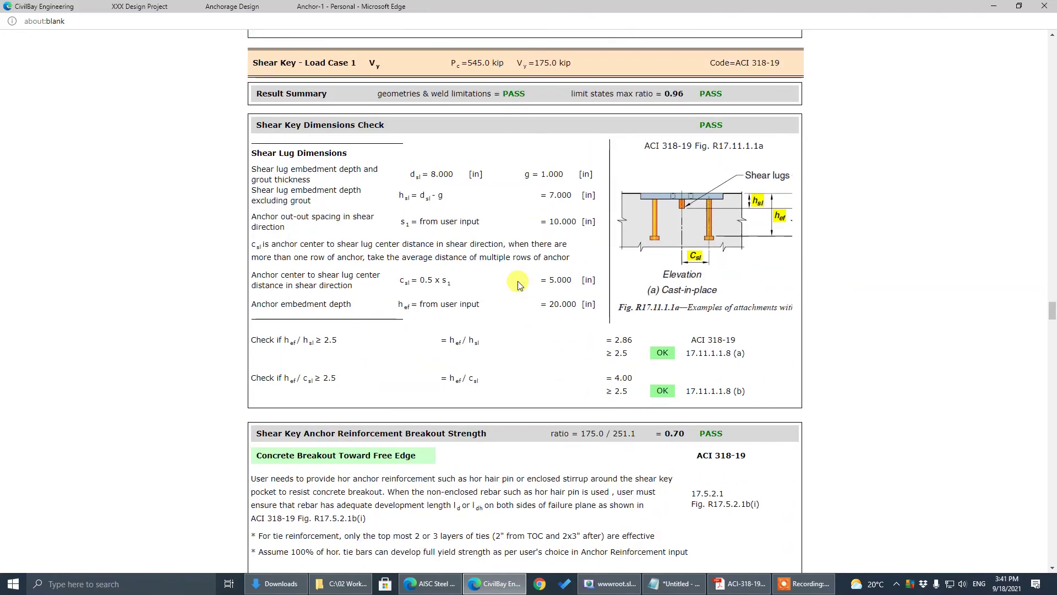
scroll(518, 282, down, 20)
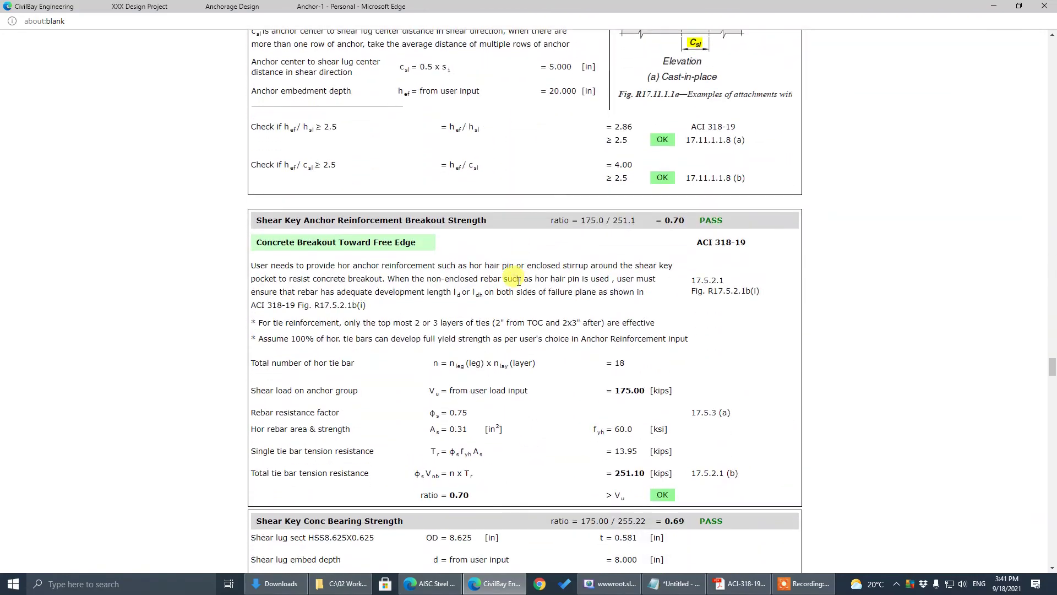
scroll(518, 281, down, 20)
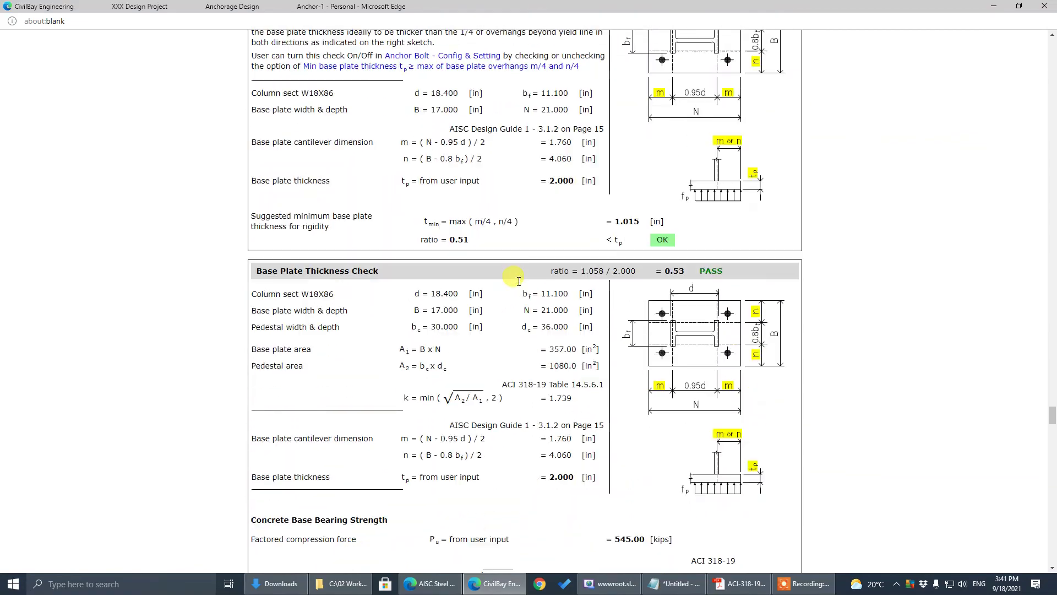
Skim the base plate and column fillet weld checks of both load cases, returning to the Base Plate - Load Case 1 section.
scroll(518, 281, up, 3)
scroll(518, 282, down, 20)
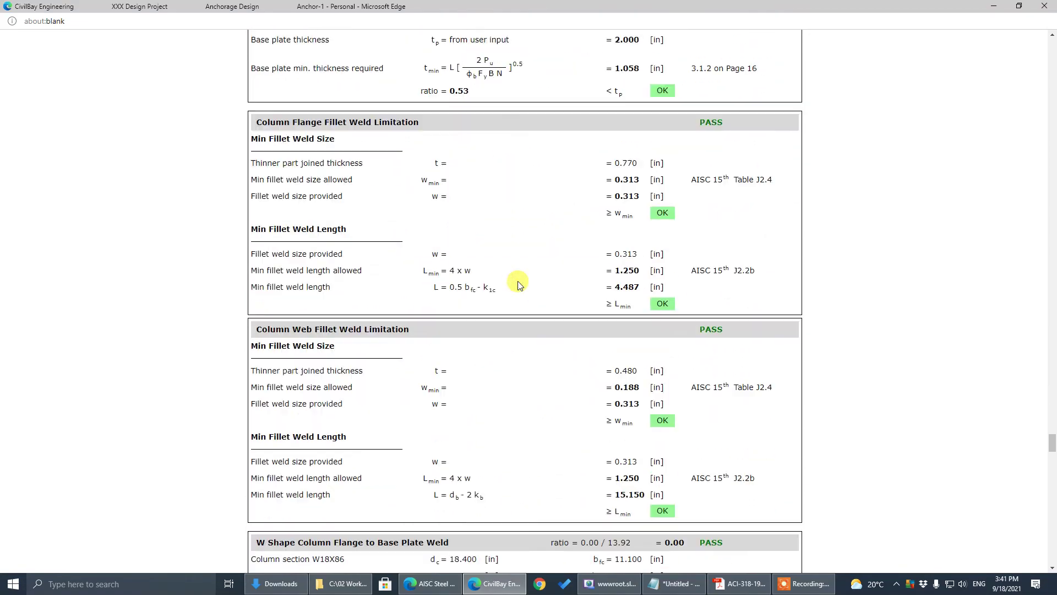
scroll(519, 281, down, 8)
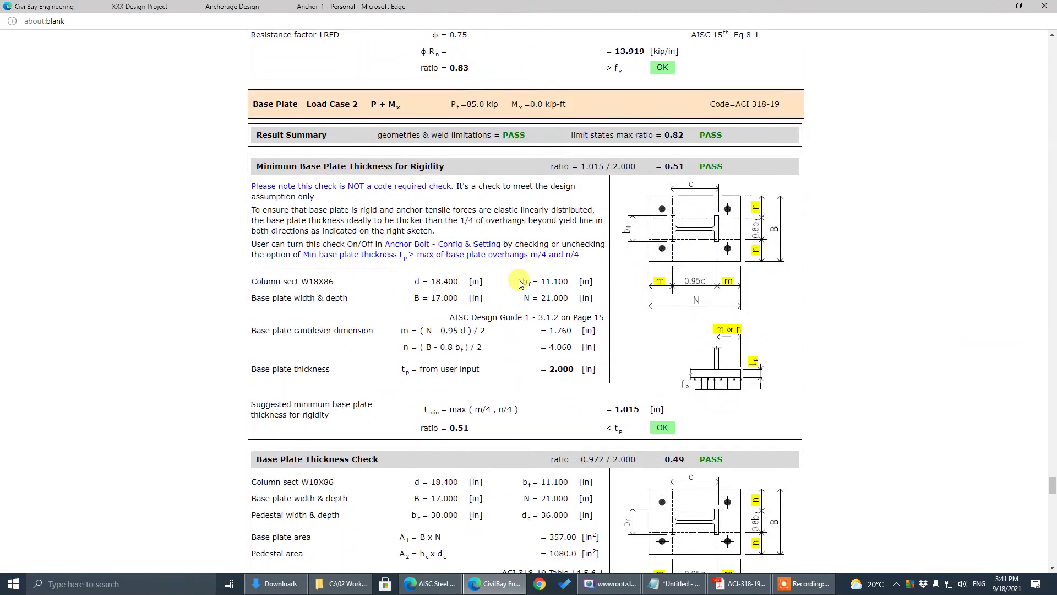
scroll(521, 275, down, 15)
scroll(524, 273, up, 12)
scroll(525, 277, up, 7)
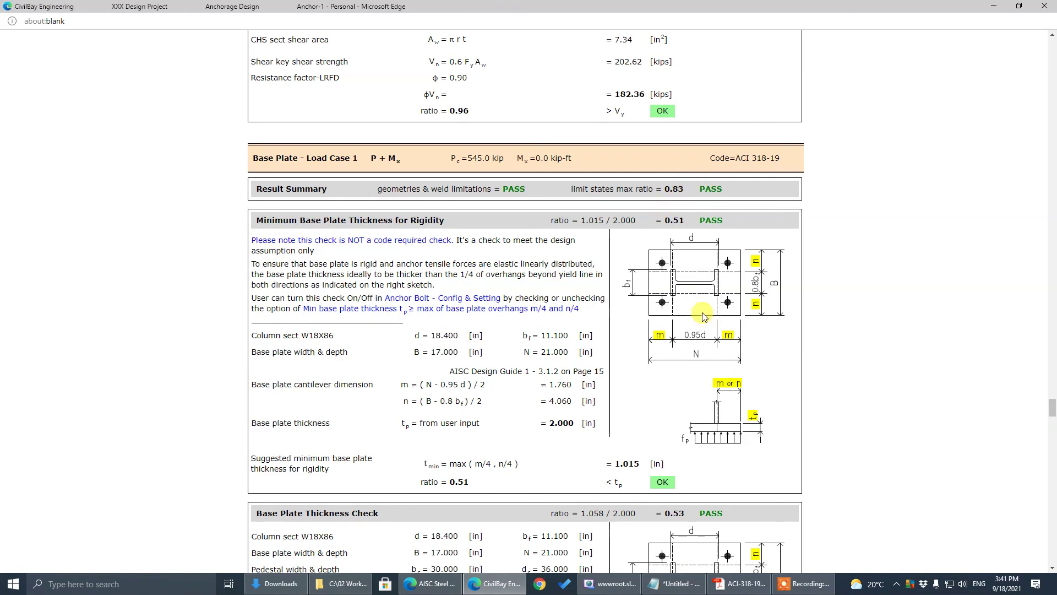
Examine the Load Case 1 base plate thickness, concrete bearing, and column flange and web weld calculations.
scroll(704, 317, down, 7)
scroll(696, 311, up, 9)
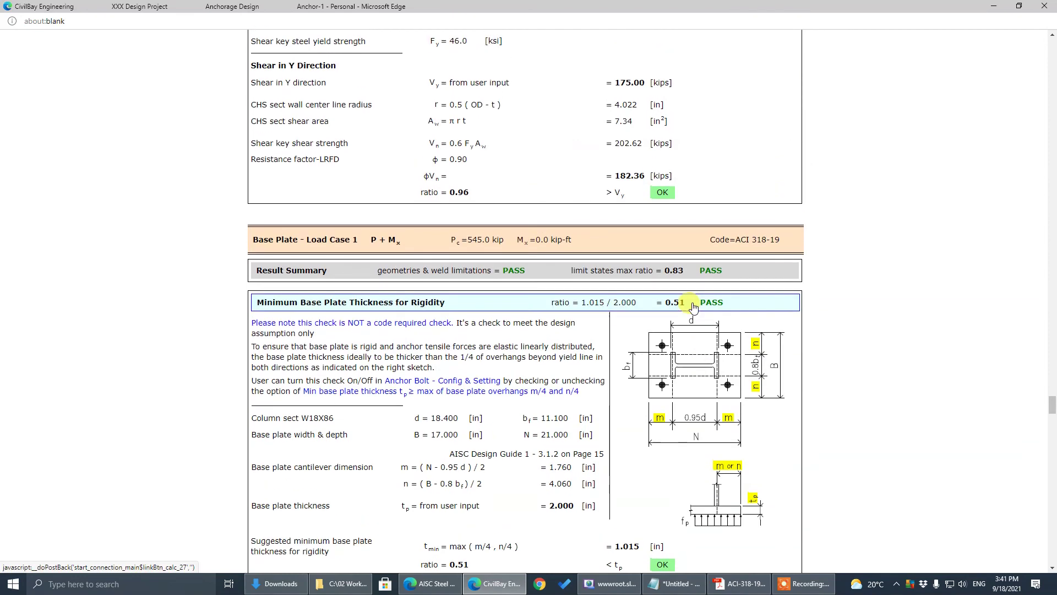
scroll(692, 308, down, 8)
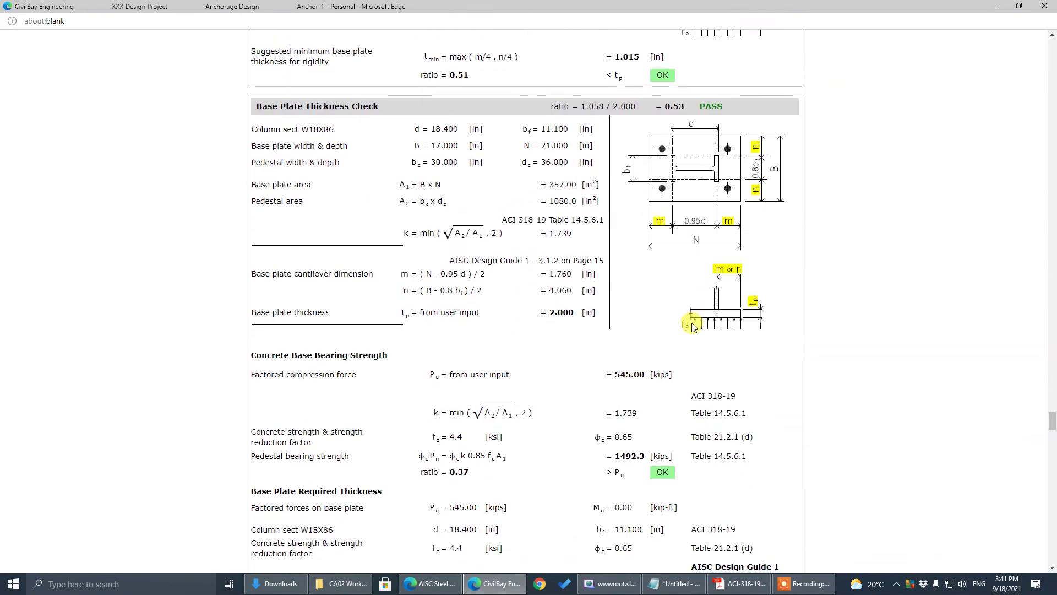
scroll(692, 326, down, 8)
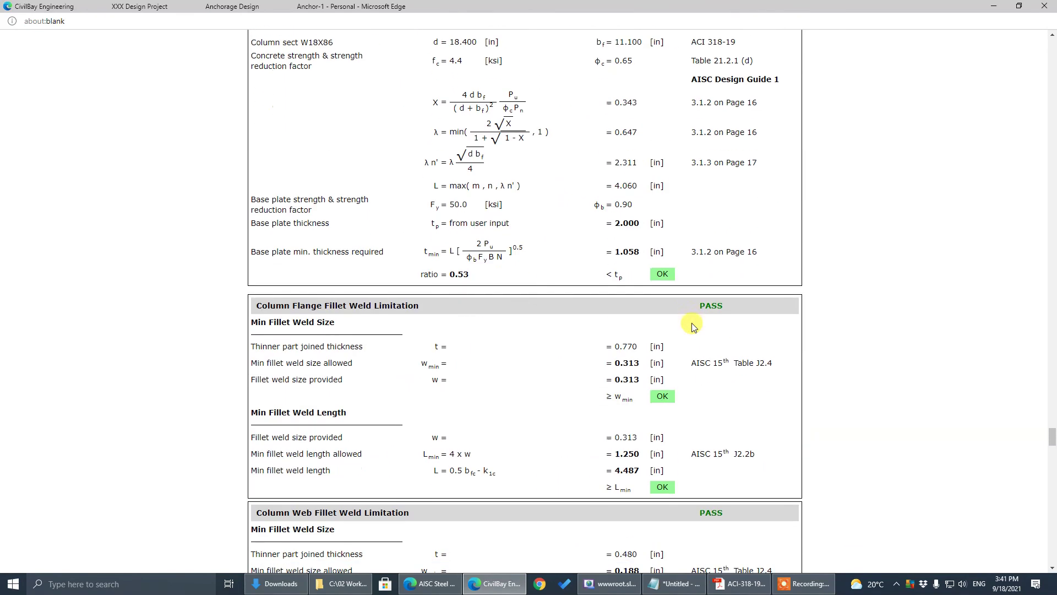
scroll(693, 326, down, 5)
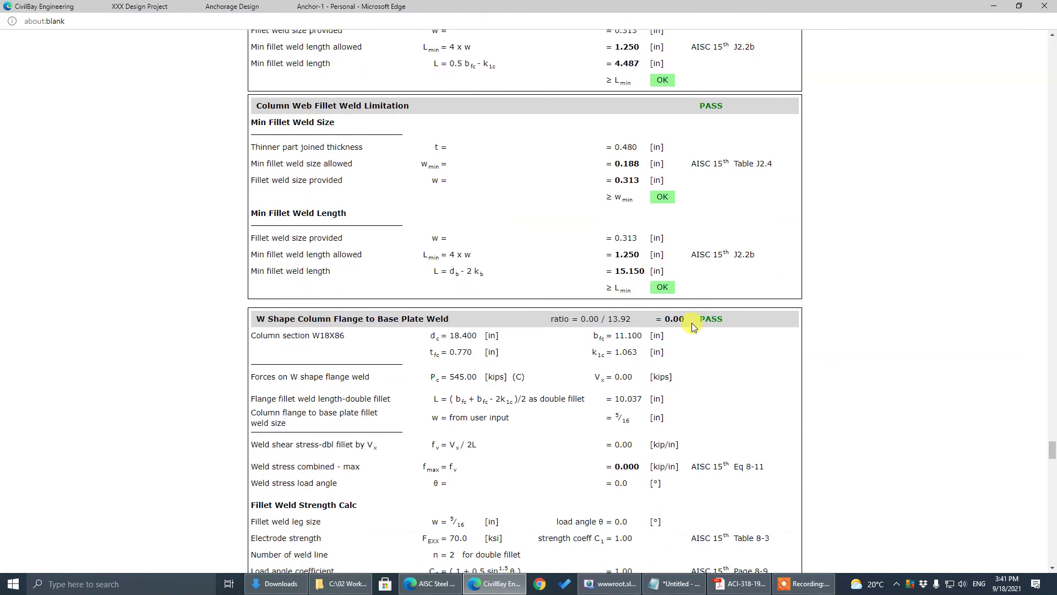
scroll(693, 326, down, 8)
scroll(693, 326, down, 13)
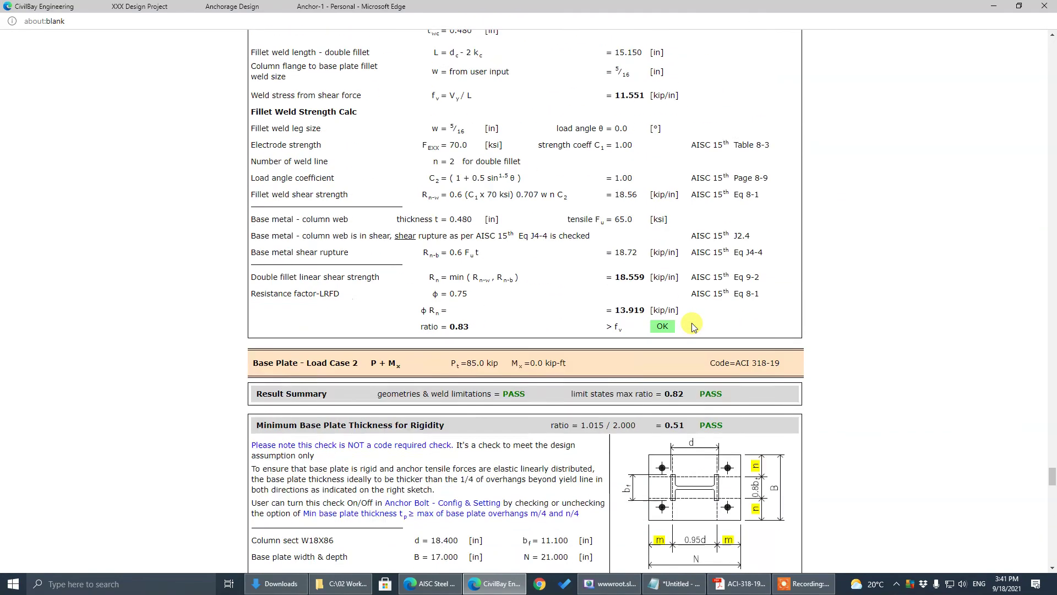
Examine the Load Case 2 base plate thickness and column weld calculations, go back to the overall summary and close the printable report.
scroll(693, 327, down, 7)
scroll(693, 326, down, 4)
scroll(692, 326, up, 8)
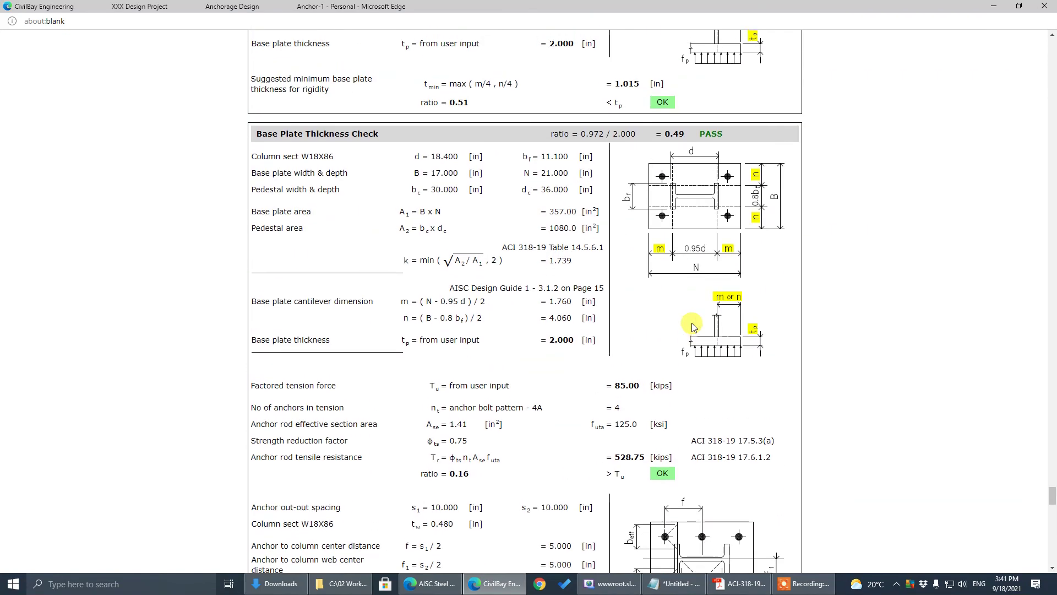
scroll(692, 326, down, 14)
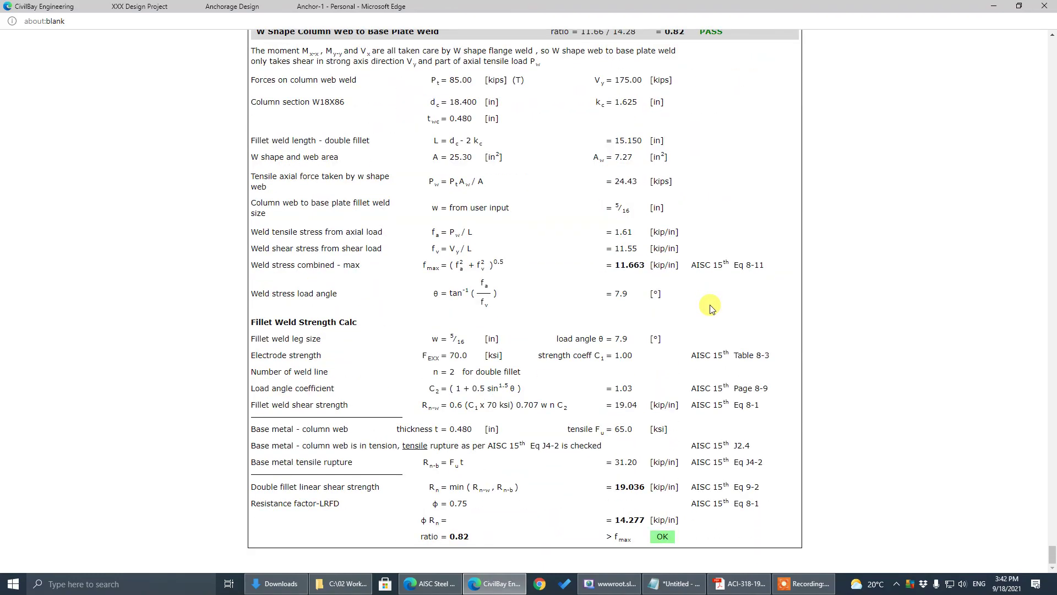
scroll(854, 124, up, 10)
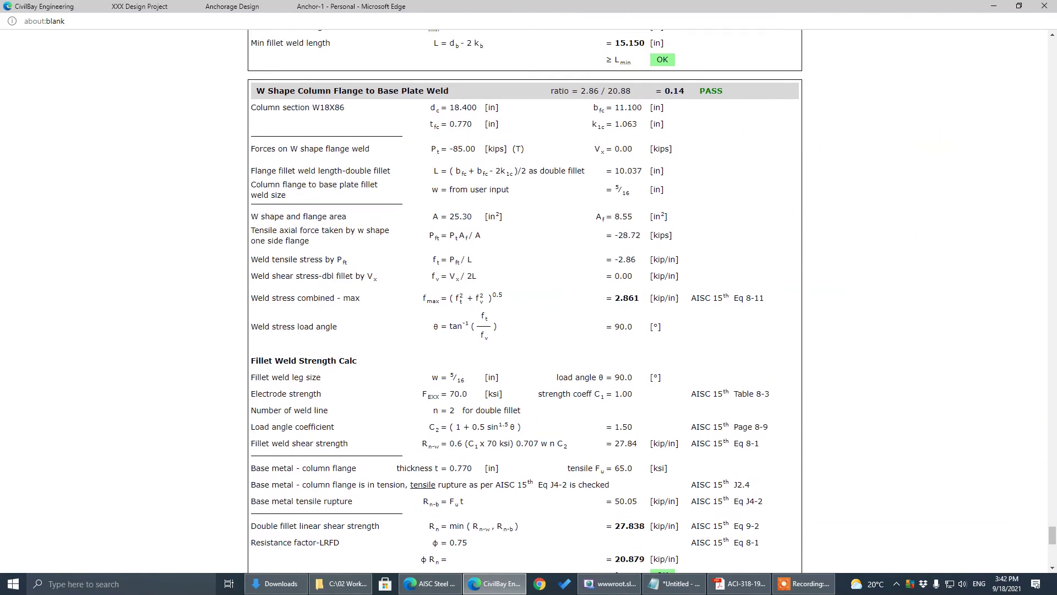
drag(1051, 534, 1049, 41)
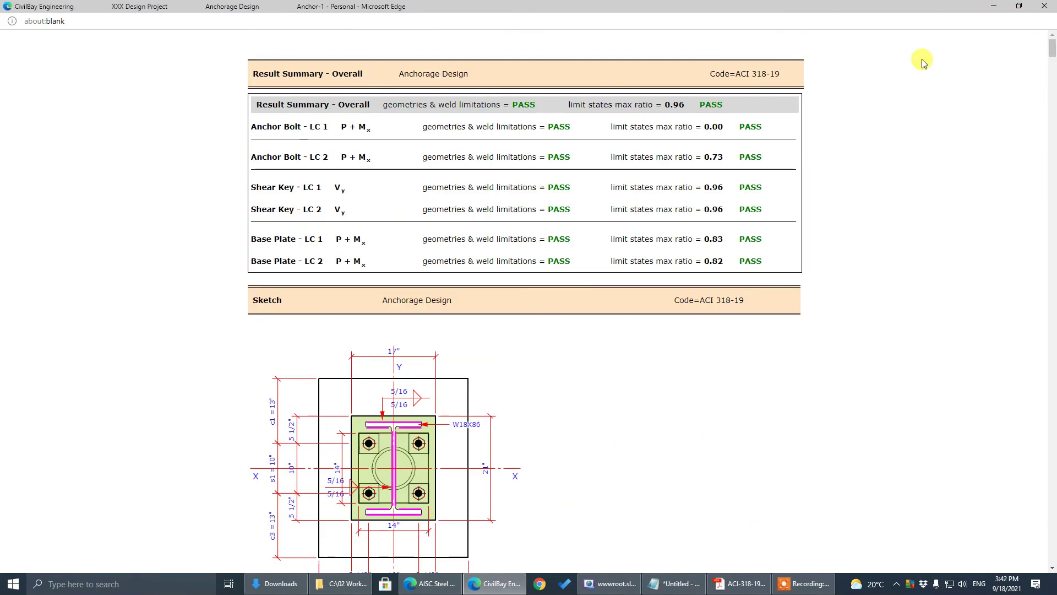
click(1044, 6)
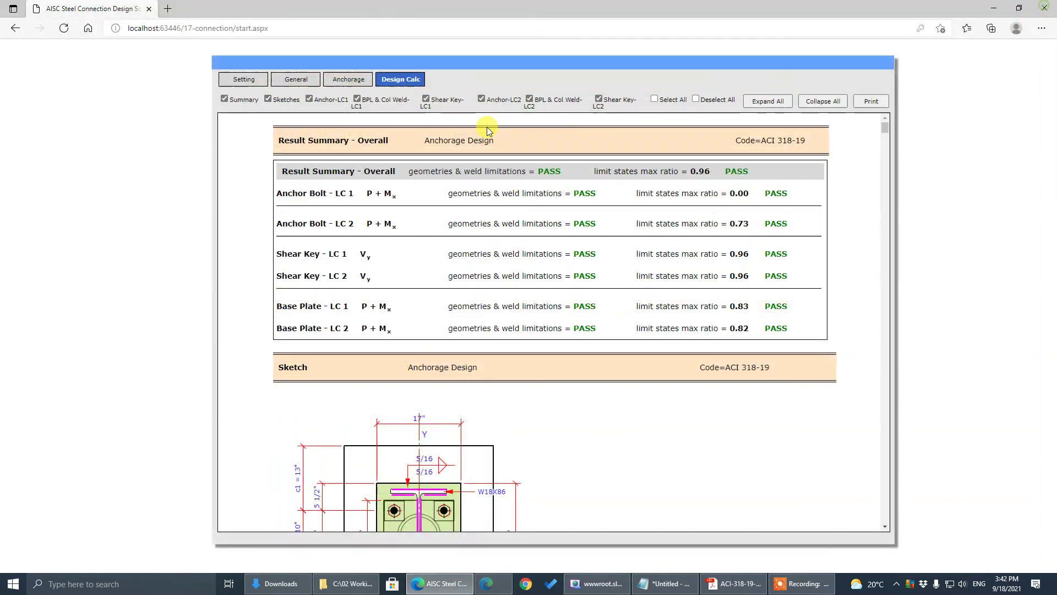
Reopen the anchorage inputs, check the Example 1 data on page 2 of the tutorial PDF at 75% zoom, and return to the form.
click(348, 80)
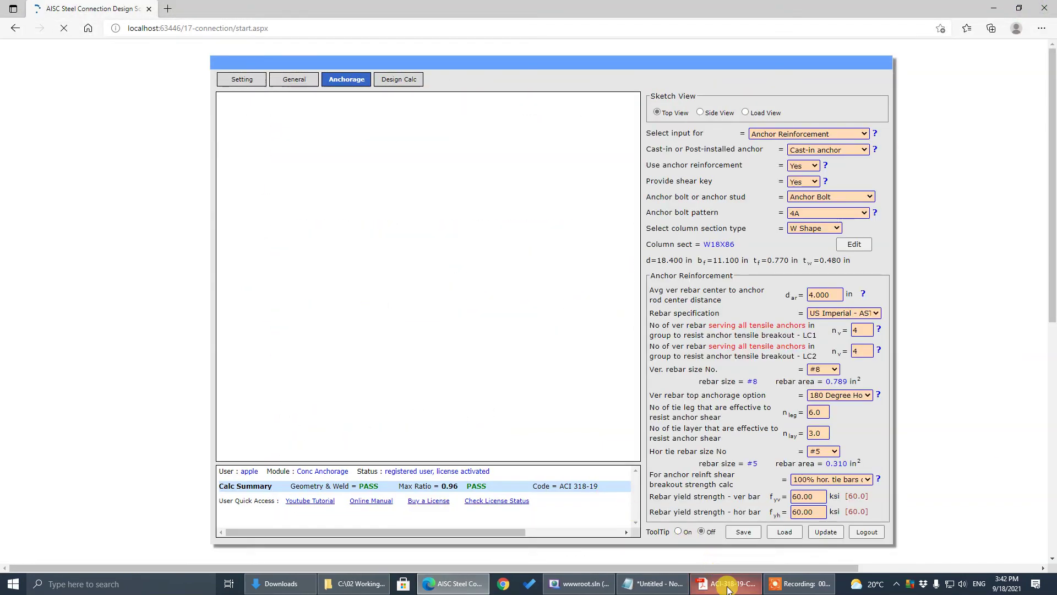
click(727, 588)
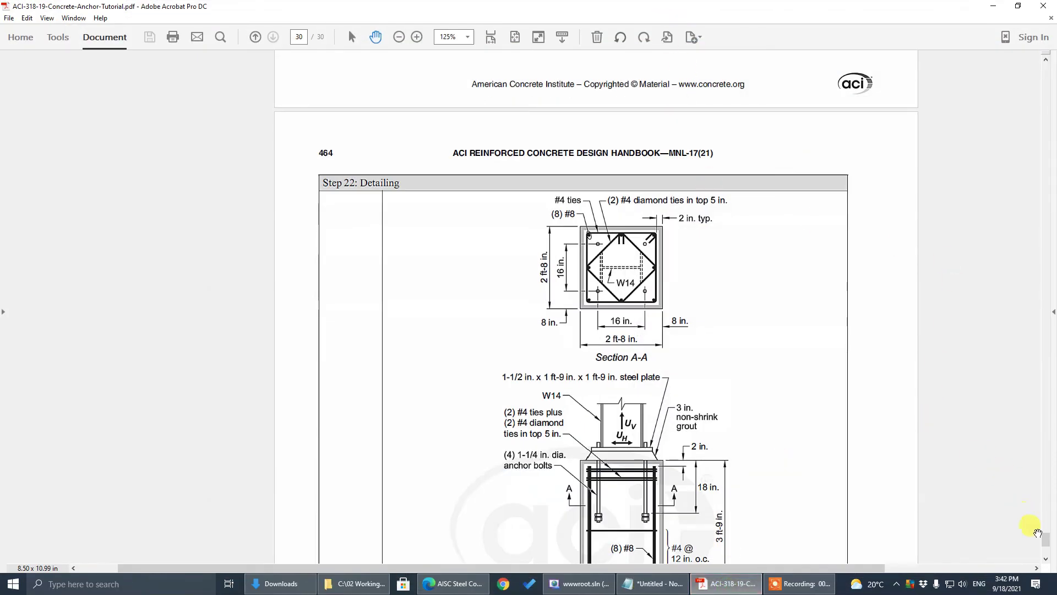
drag(1039, 537, 1045, 94)
click(469, 36)
click(485, 102)
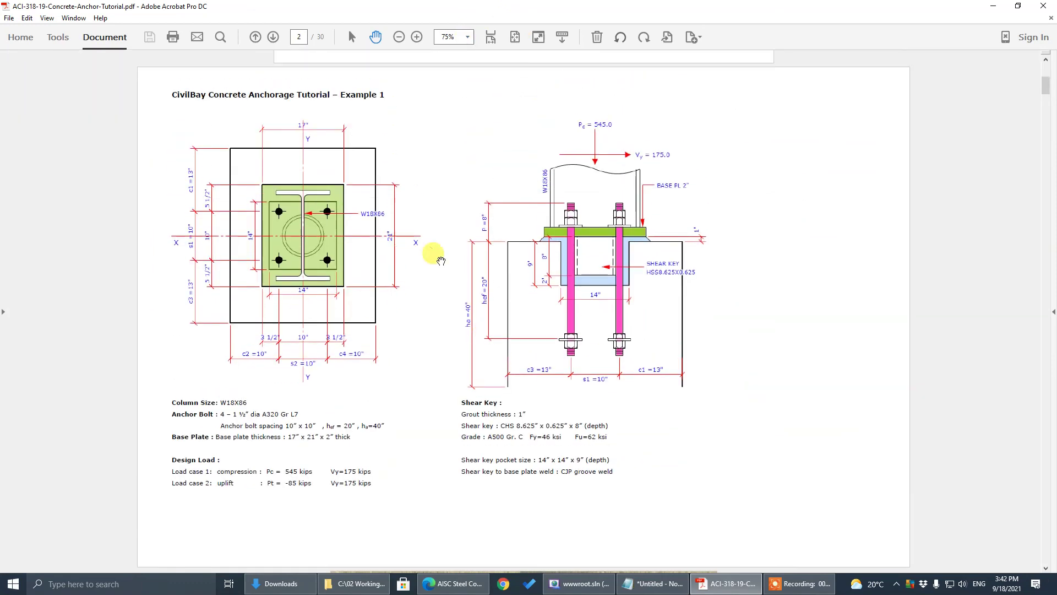
key(alt+Tab)
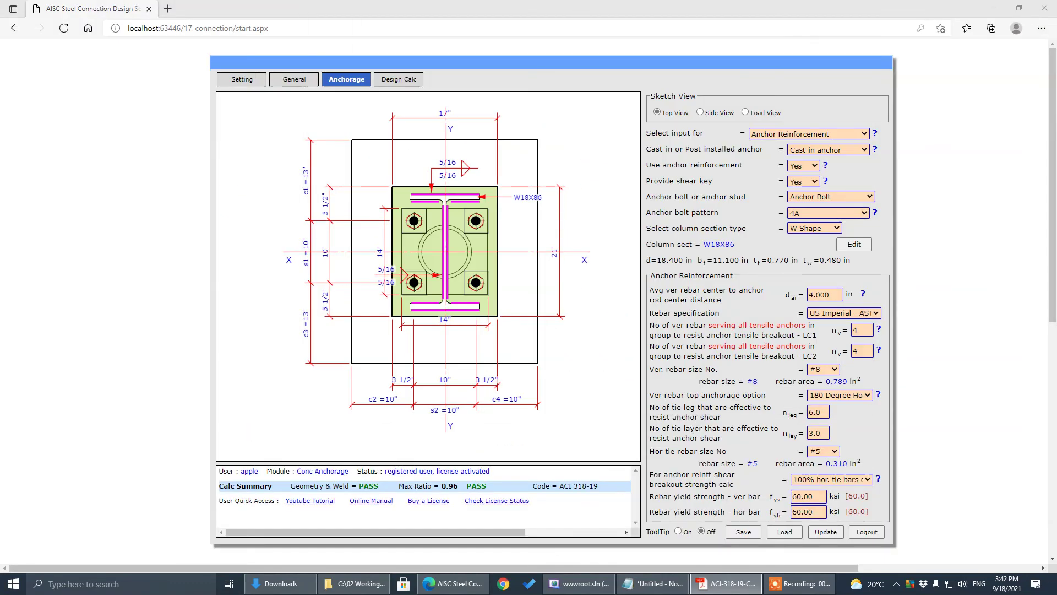